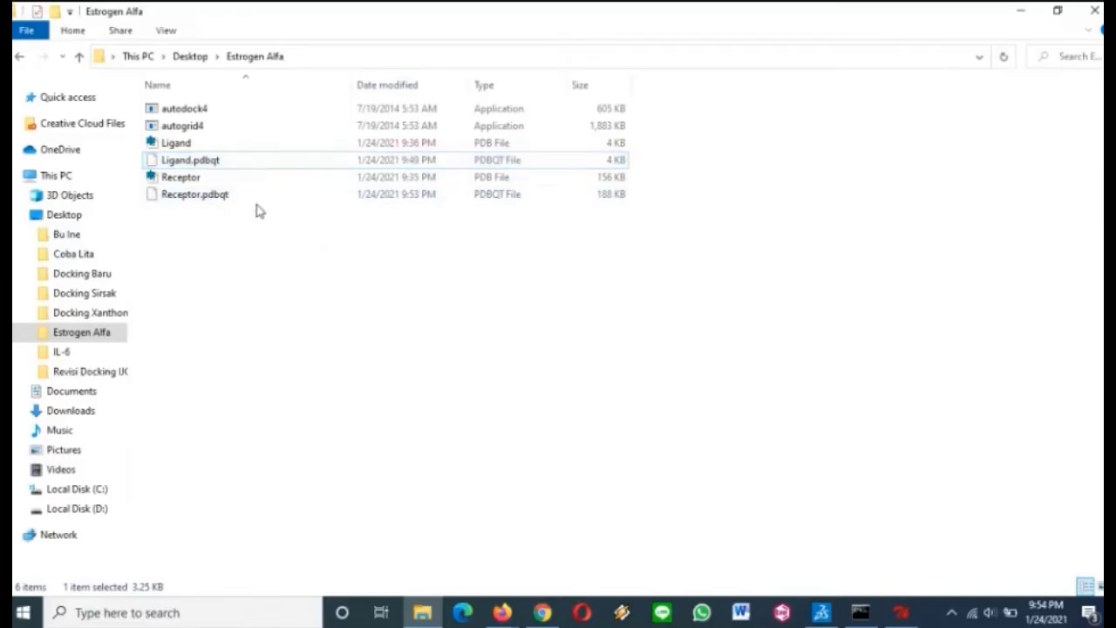
pyautogui.click(258, 210)
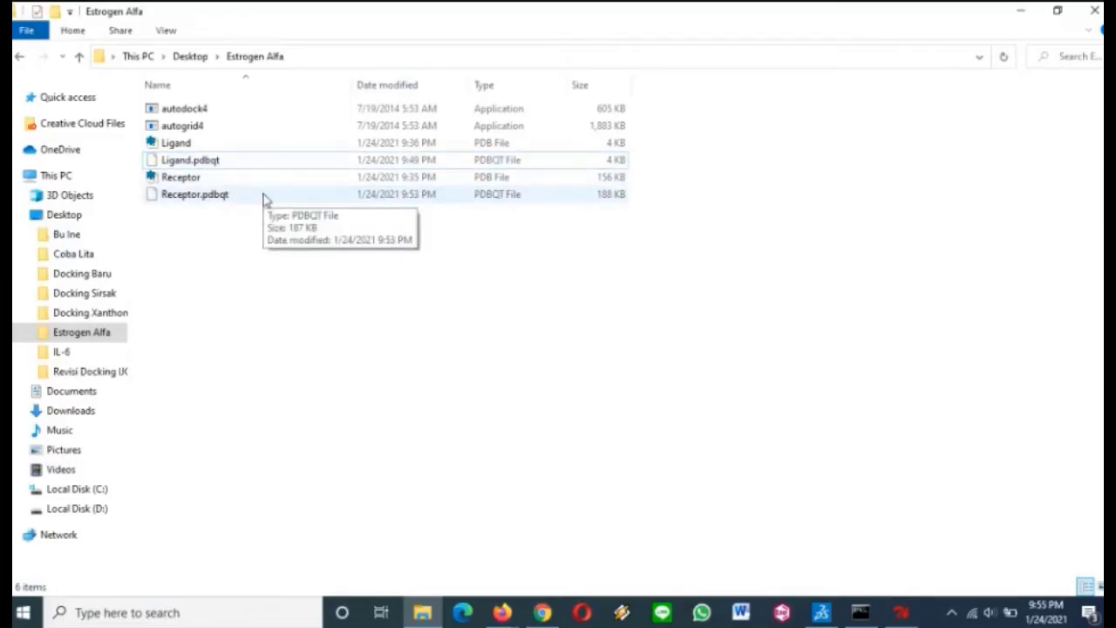
pyautogui.click(290, 196)
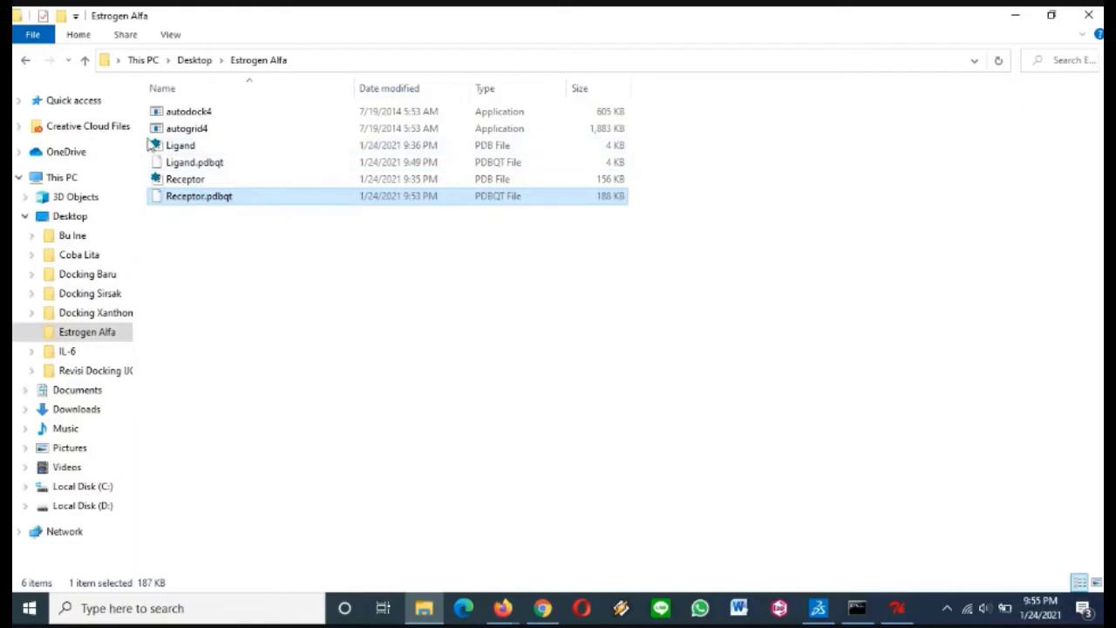
pyautogui.click(197, 131)
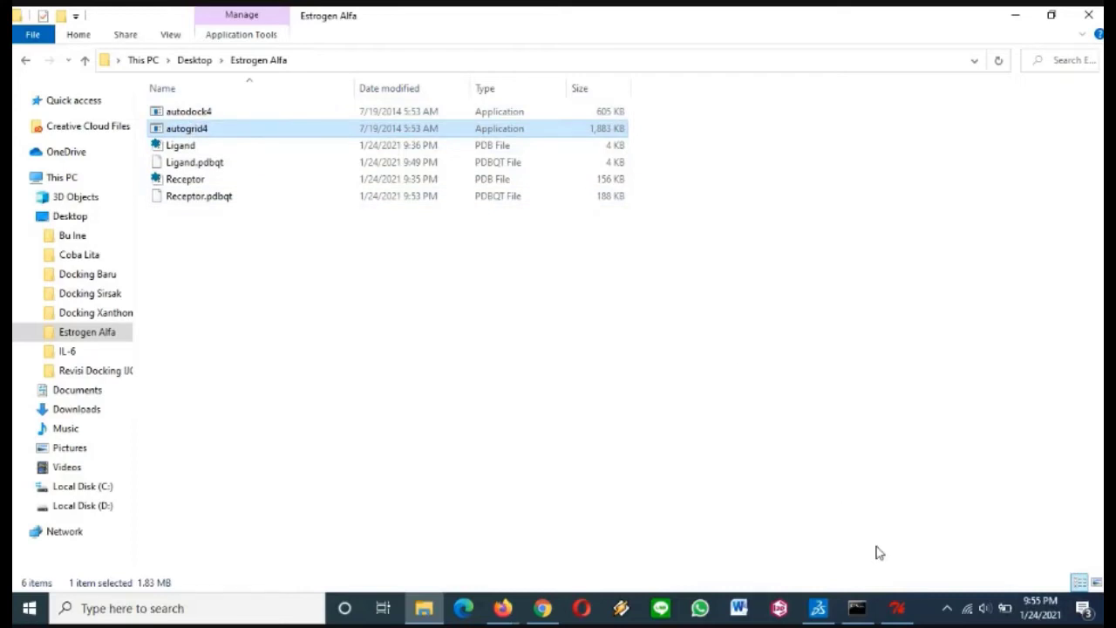
# Switch to AutoDockTools and load Ligand.pdbqt and Receptor.pdbqt together from the Estrogen Alfa folder.
pyautogui.click(907, 607)
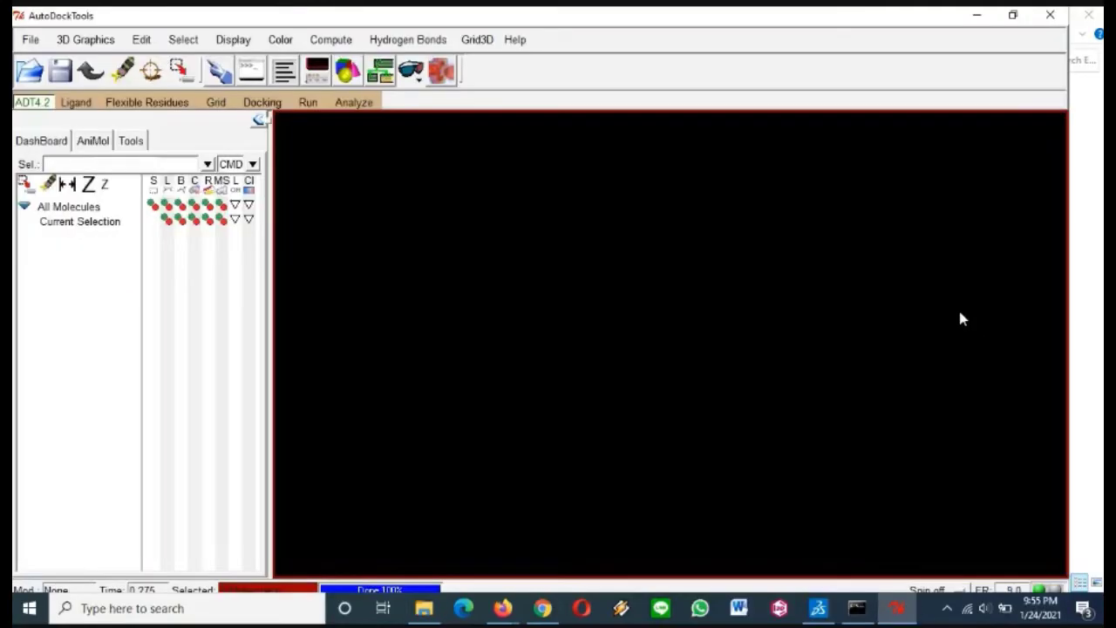
pyautogui.click(32, 41)
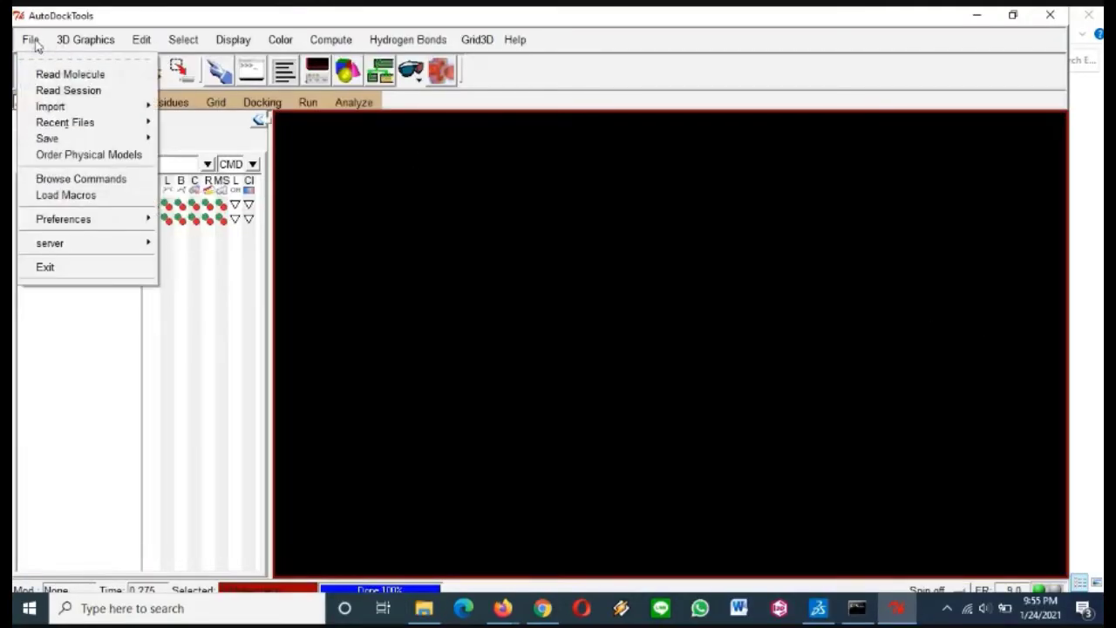
pyautogui.click(70, 75)
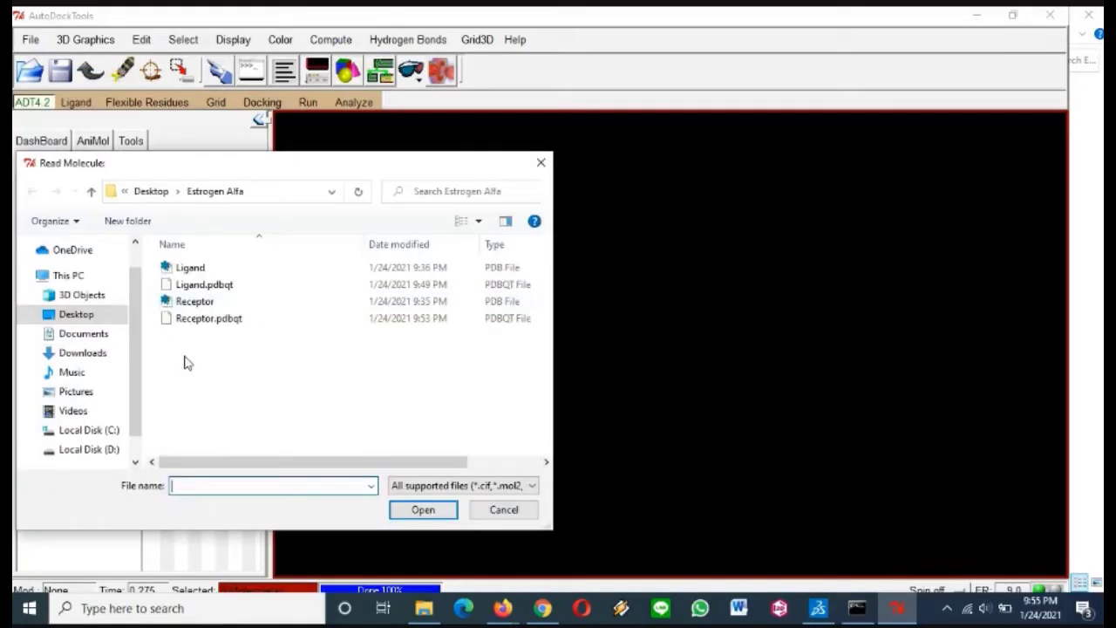
pyautogui.click(205, 285)
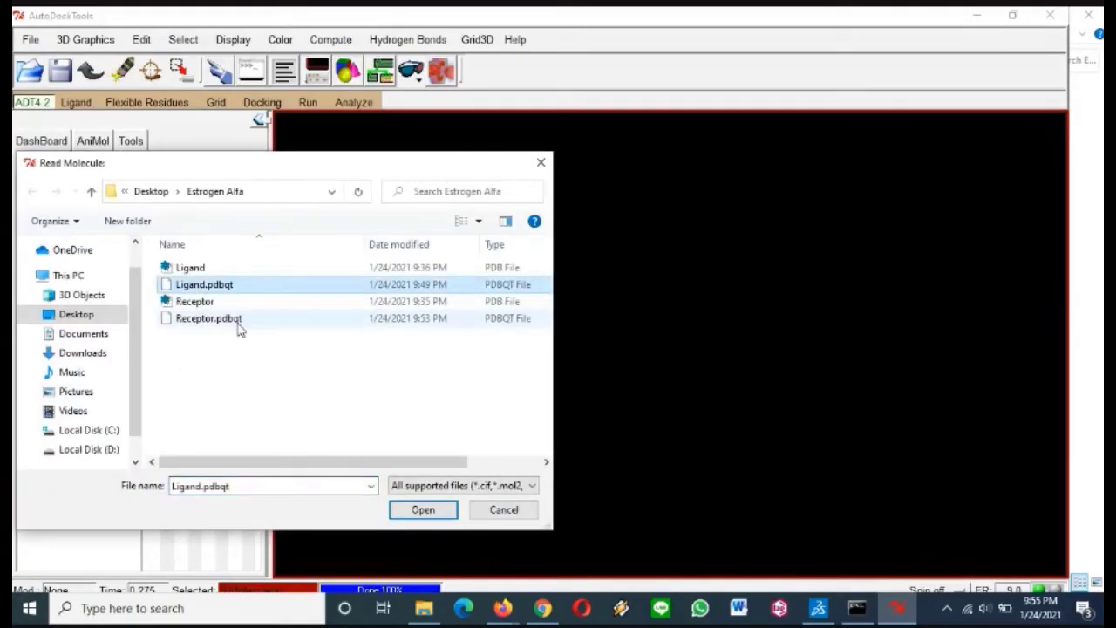
pyautogui.keyDown('ctrl'); pyautogui.click(239, 320); pyautogui.keyUp('ctrl')
pyautogui.click(425, 510)
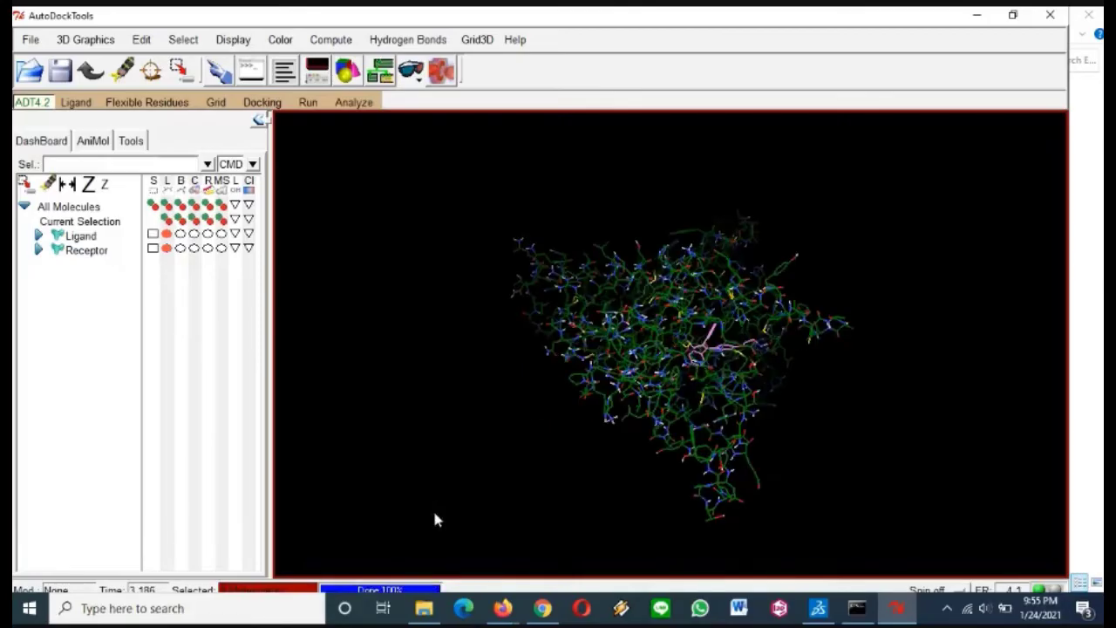
# Choose Receptor as the grid macromolecule, preserving its existing partial charges.
pyautogui.moveTo(893, 271)
pyautogui.mouseDown(button='middle')
pyautogui.moveTo(872, 301)
pyautogui.moveTo(800, 336)
pyautogui.moveTo(873, 265)
pyautogui.mouseUp(button='middle')
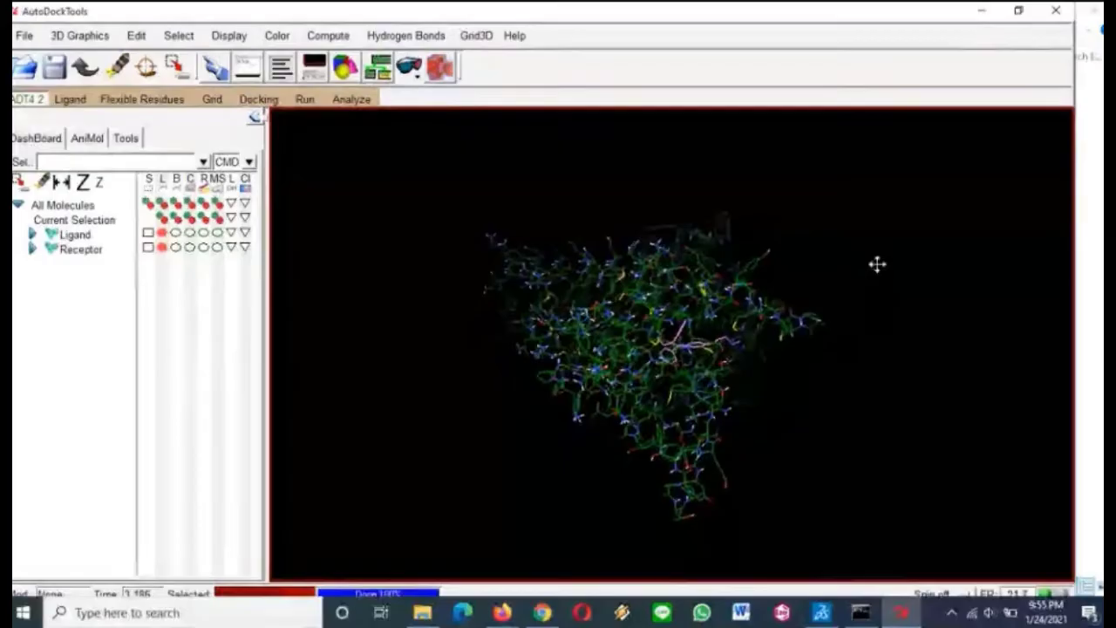
pyautogui.moveTo(878, 264); pyautogui.dragTo(834, 294)
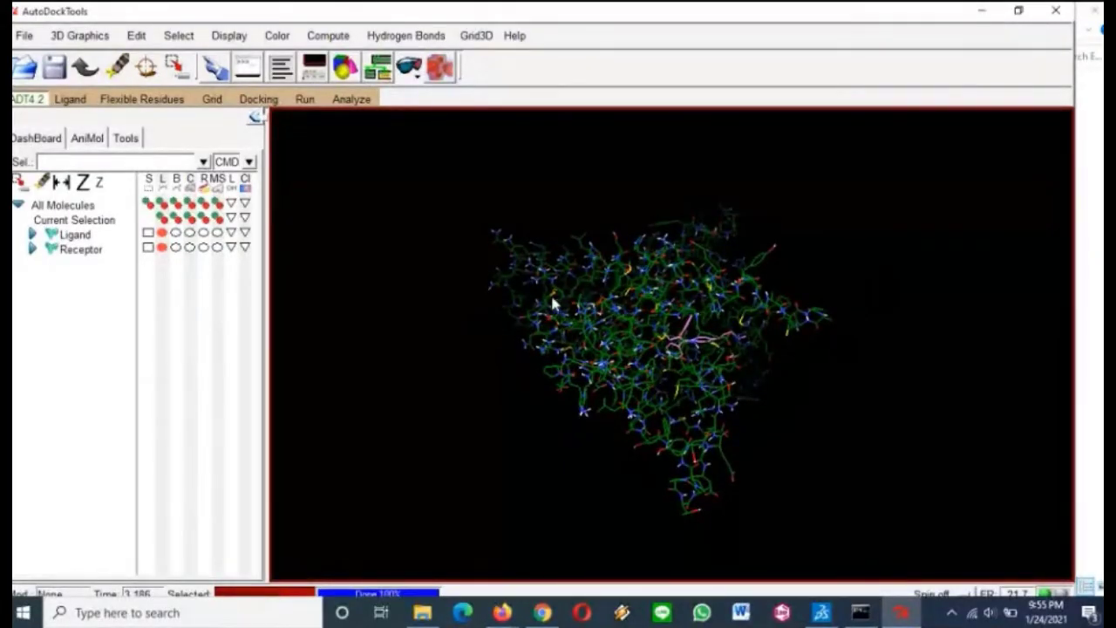
pyautogui.click(212, 100)
pyautogui.moveTo(250, 152)
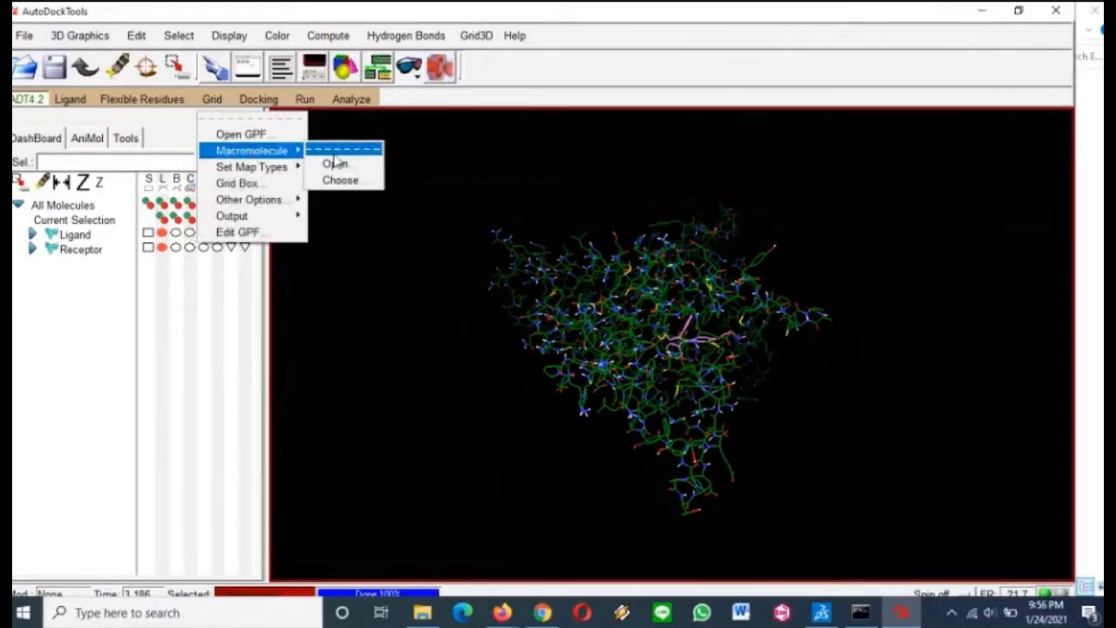
pyautogui.click(346, 180)
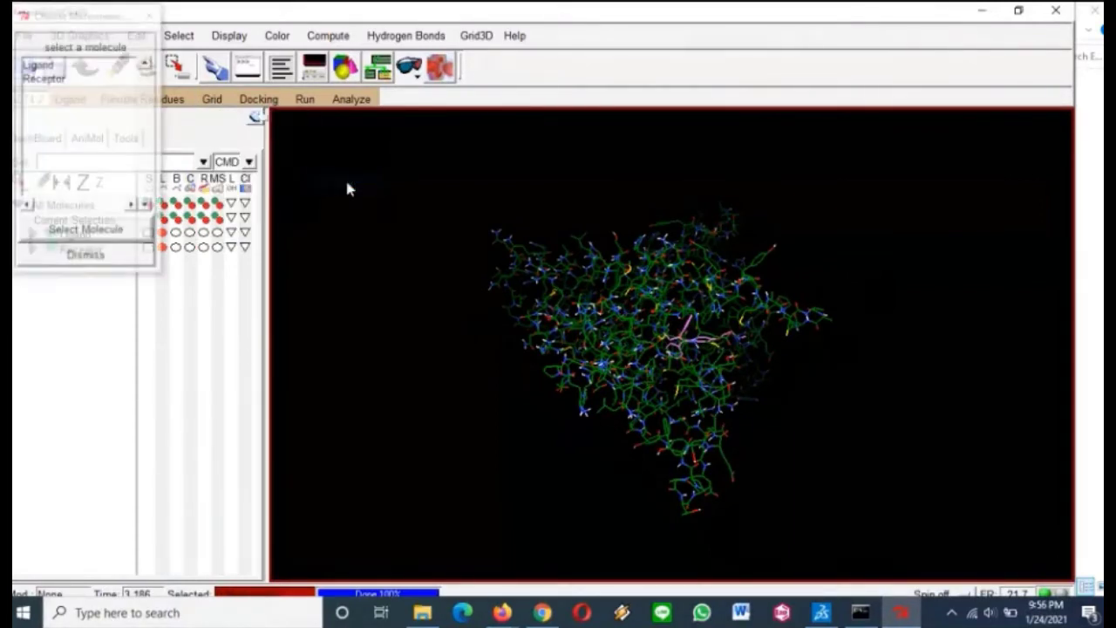
pyautogui.click(54, 78)
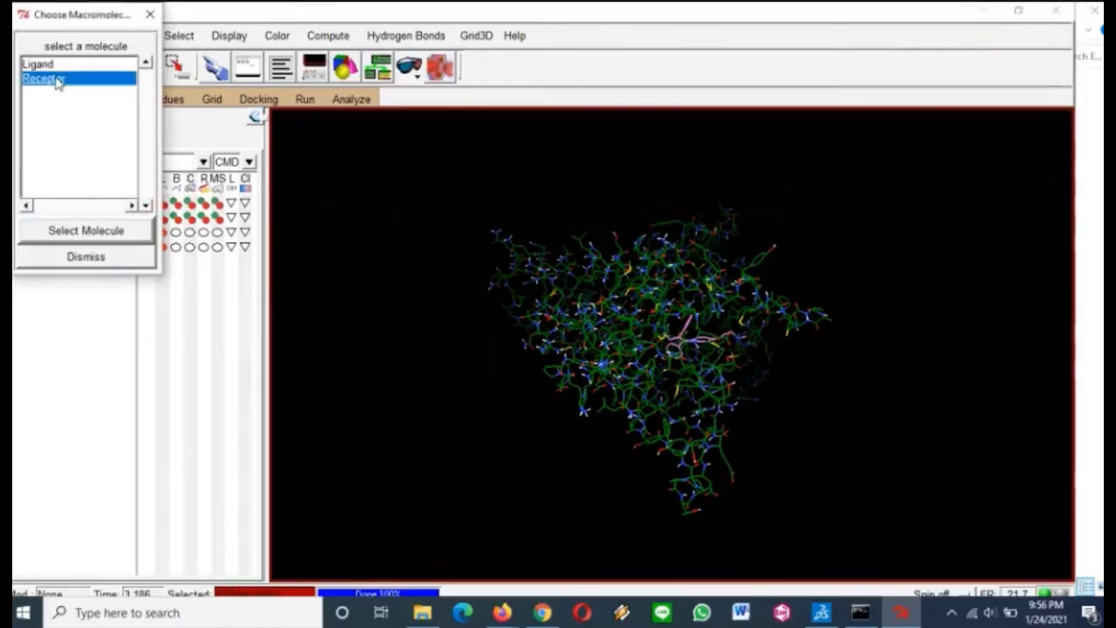
pyautogui.click(111, 234)
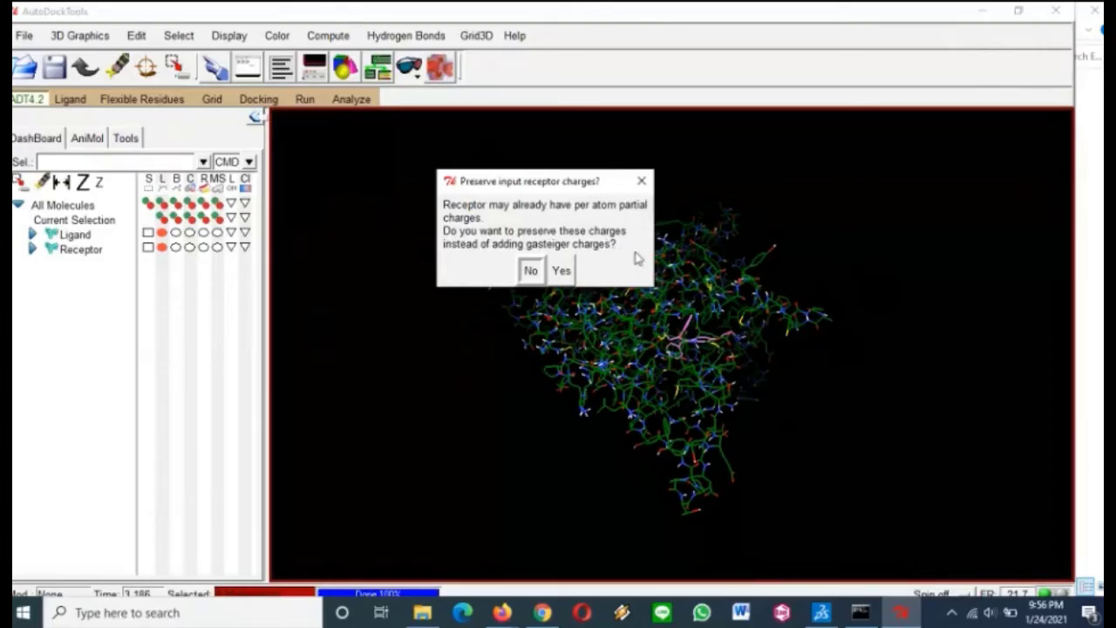
pyautogui.click(562, 272)
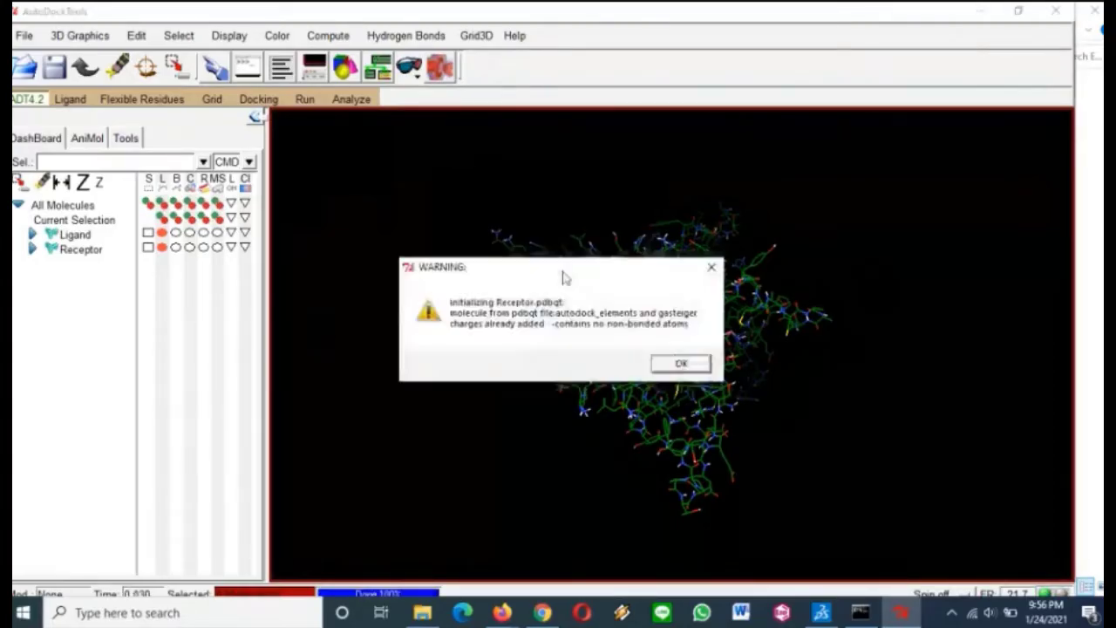
pyautogui.click(682, 364)
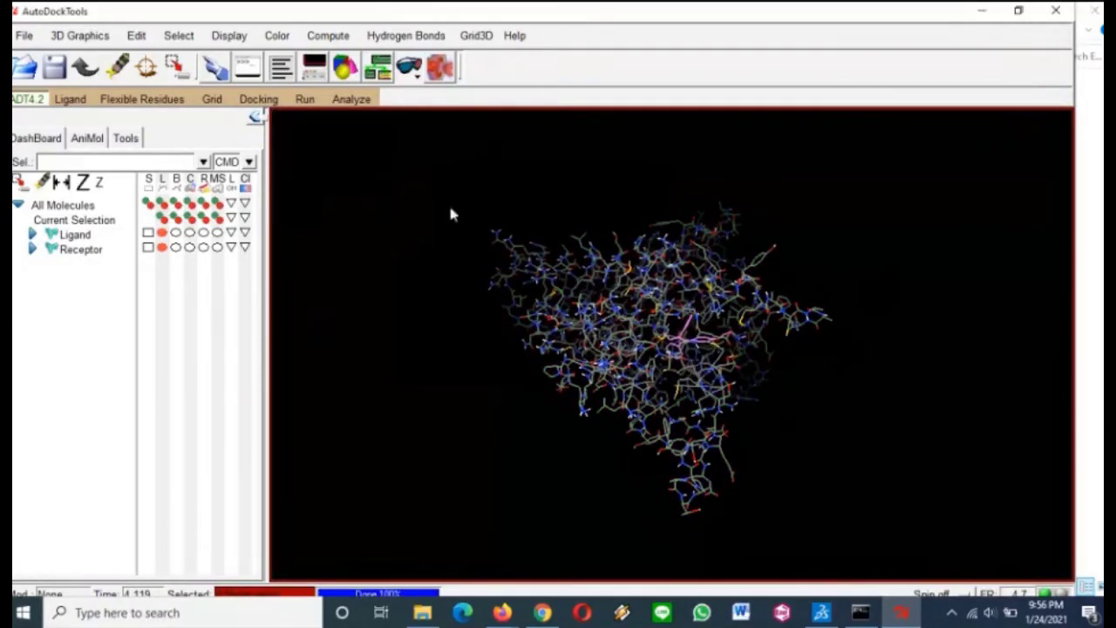
# Set the grid map types by choosing the loaded molecule Ligand.
pyautogui.click(218, 102)
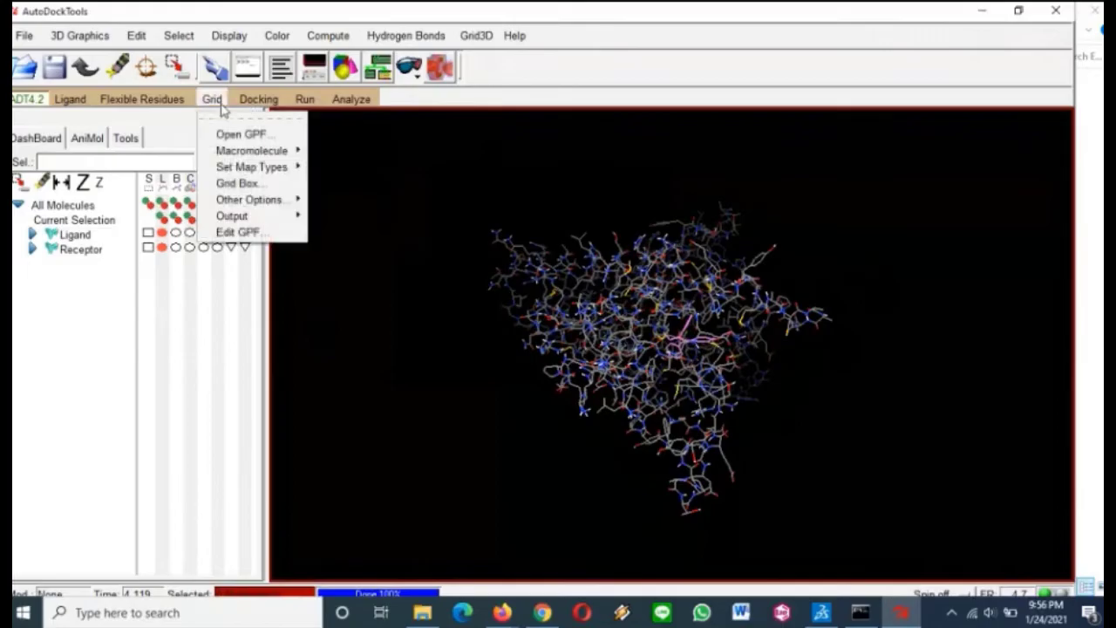
pyautogui.moveTo(236, 165)
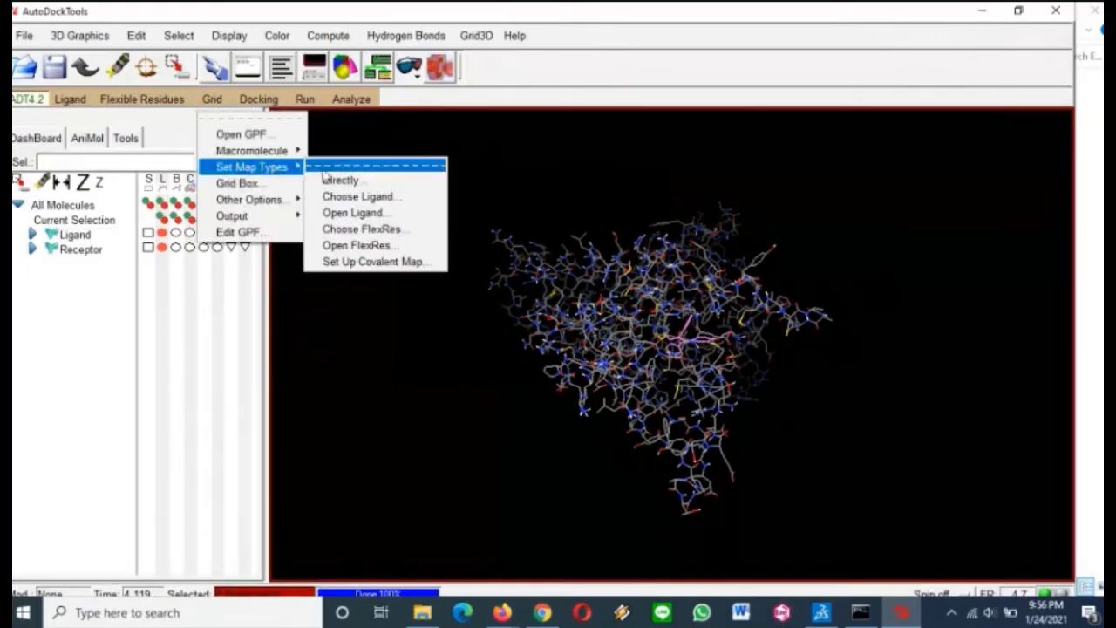
pyautogui.click(355, 198)
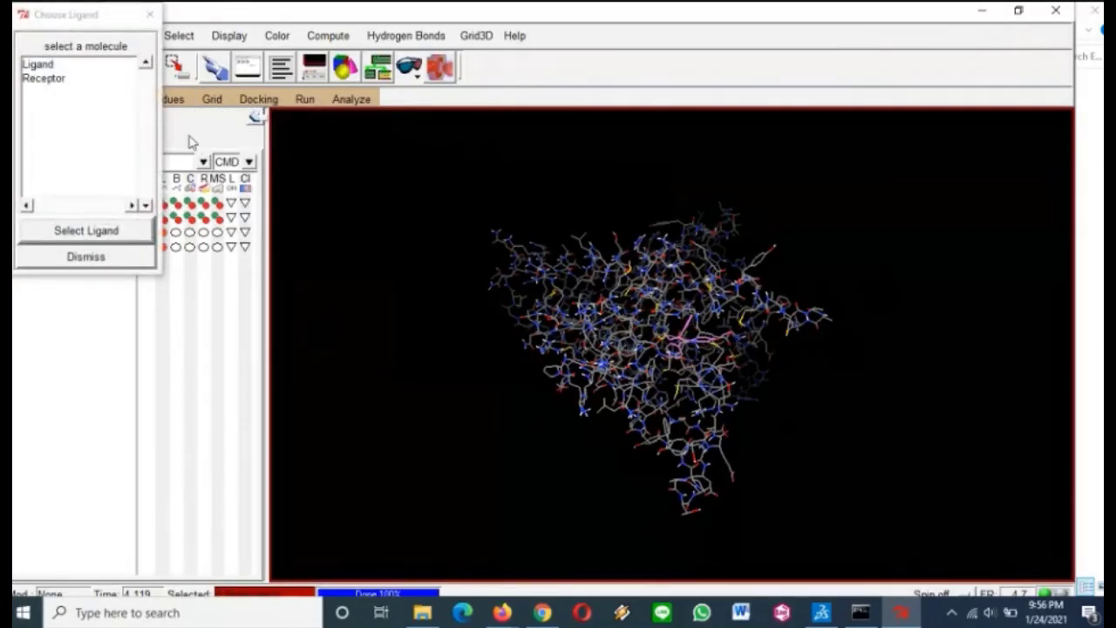
pyautogui.click(33, 67)
pyautogui.click(77, 229)
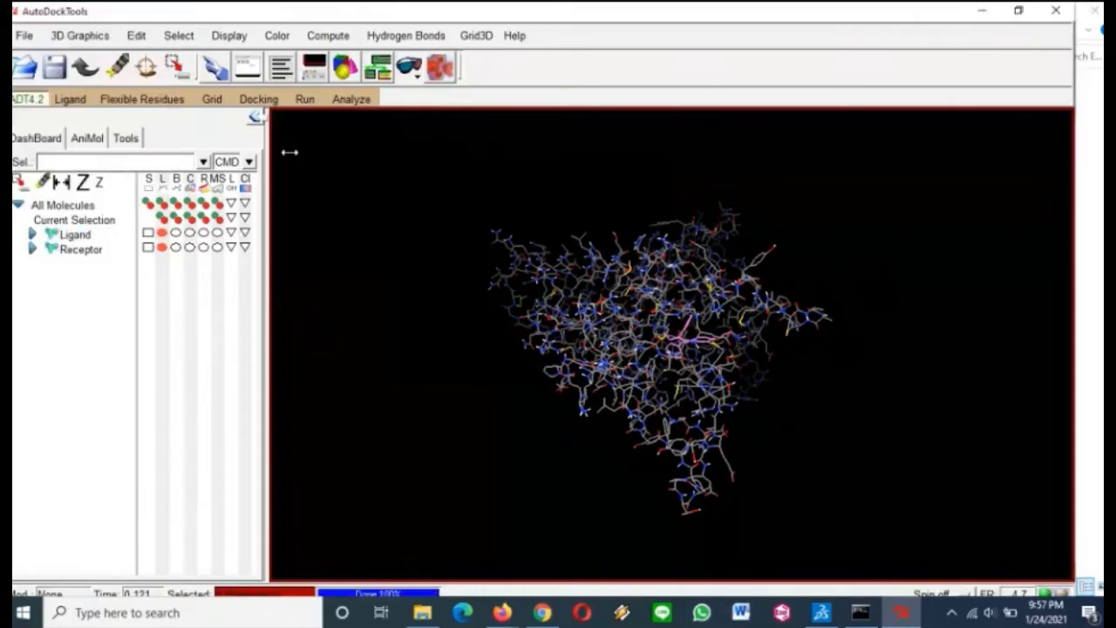
# Open the grid box options and center the grid box on the ligand.
pyautogui.click(214, 99)
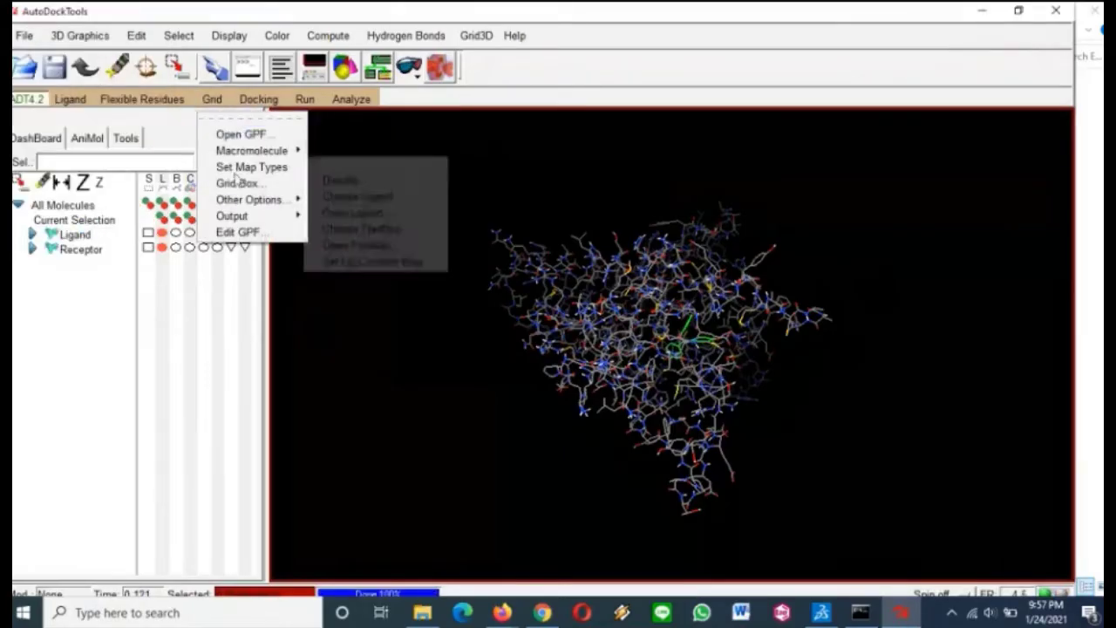
pyautogui.click(239, 184)
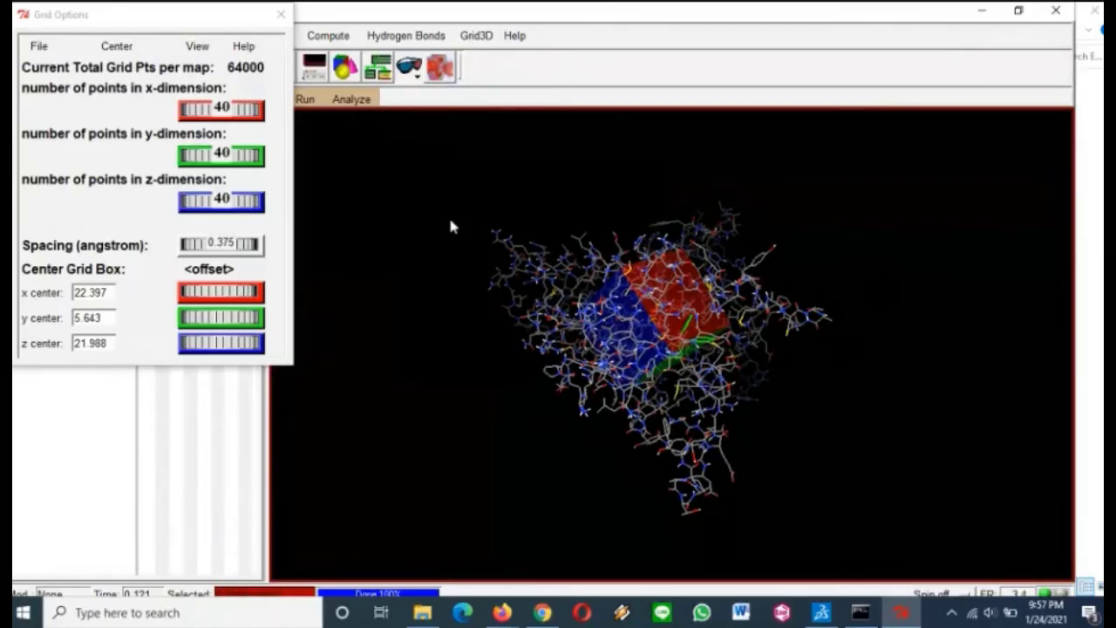
pyautogui.click(118, 45)
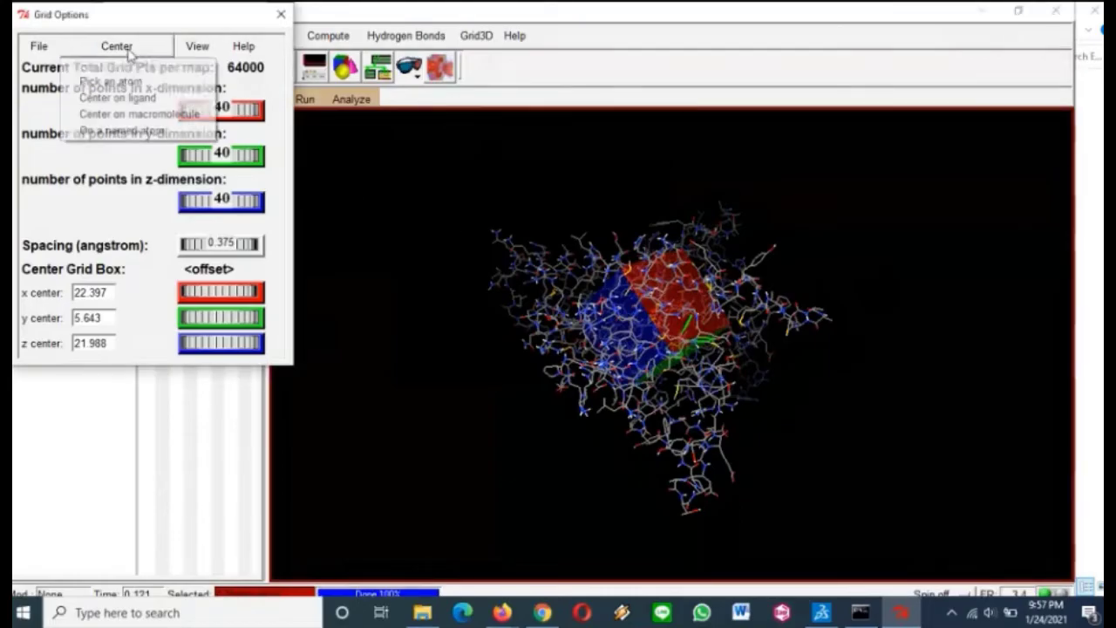
pyautogui.click(106, 98)
# Check the grid box placement and its x, y and z center coordinates, and close the grid options saving the current settings.
pyautogui.moveTo(892, 389)
pyautogui.mouseDown(button='middle')
pyautogui.moveTo(827, 439)
pyautogui.moveTo(902, 375)
pyautogui.mouseUp(button='middle')
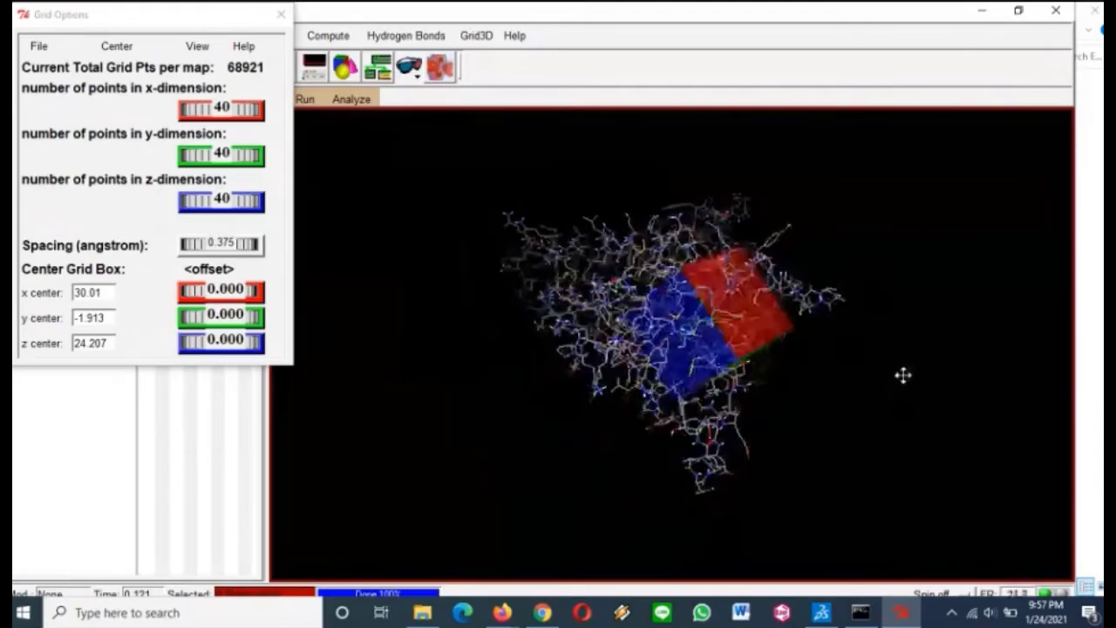
pyautogui.moveTo(903, 375); pyautogui.dragTo(702, 446)
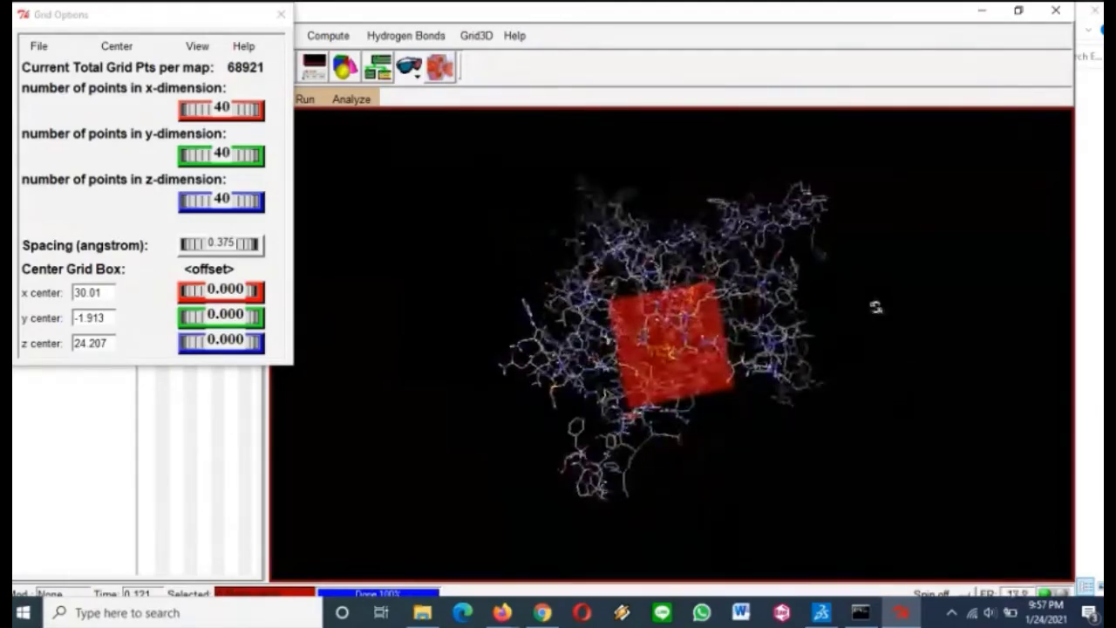
pyautogui.moveTo(875, 307); pyautogui.dragTo(872, 349)
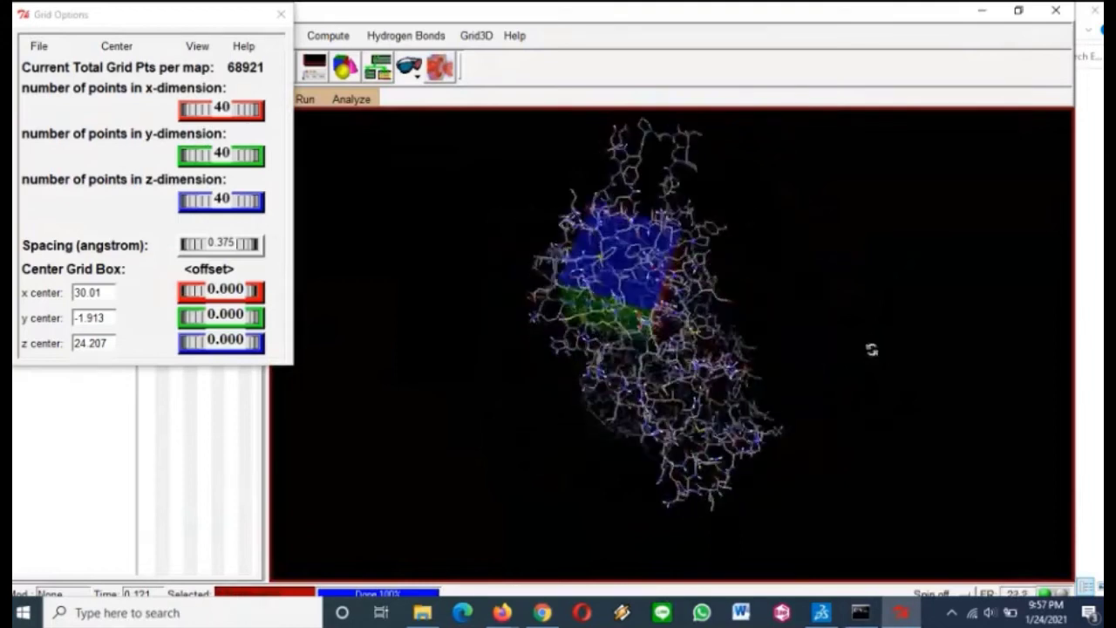
pyautogui.moveTo(773, 241); pyautogui.dragTo(827, 347)
pyautogui.moveTo(832, 183); pyautogui.dragTo(776, 280)
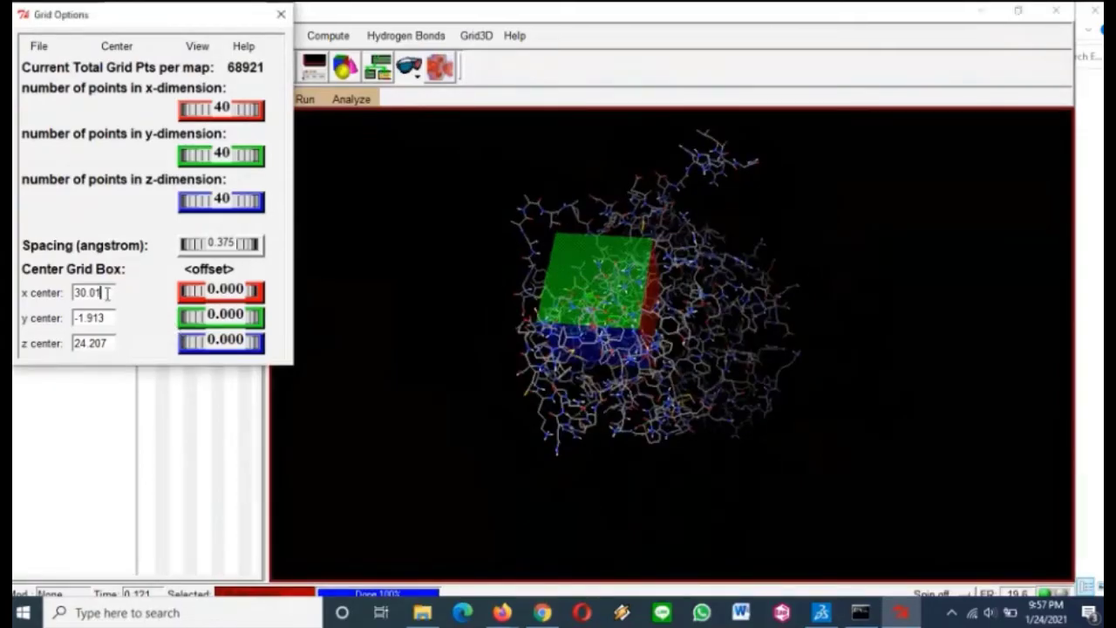
pyautogui.moveTo(110, 293); pyautogui.dragTo(68, 346)
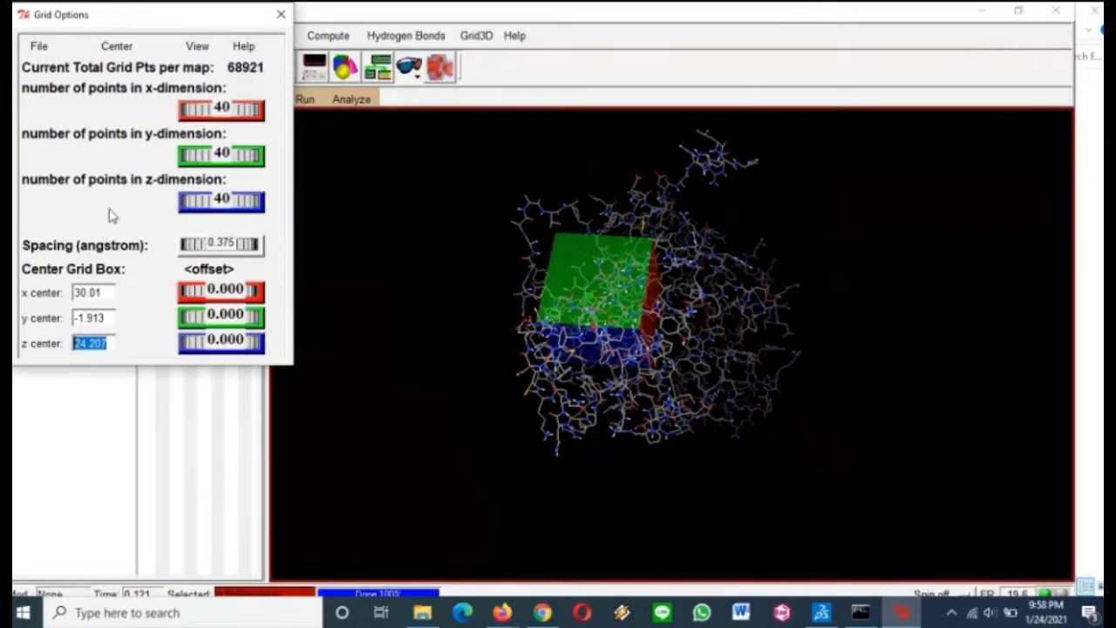
pyautogui.click(104, 317)
pyautogui.click(44, 48)
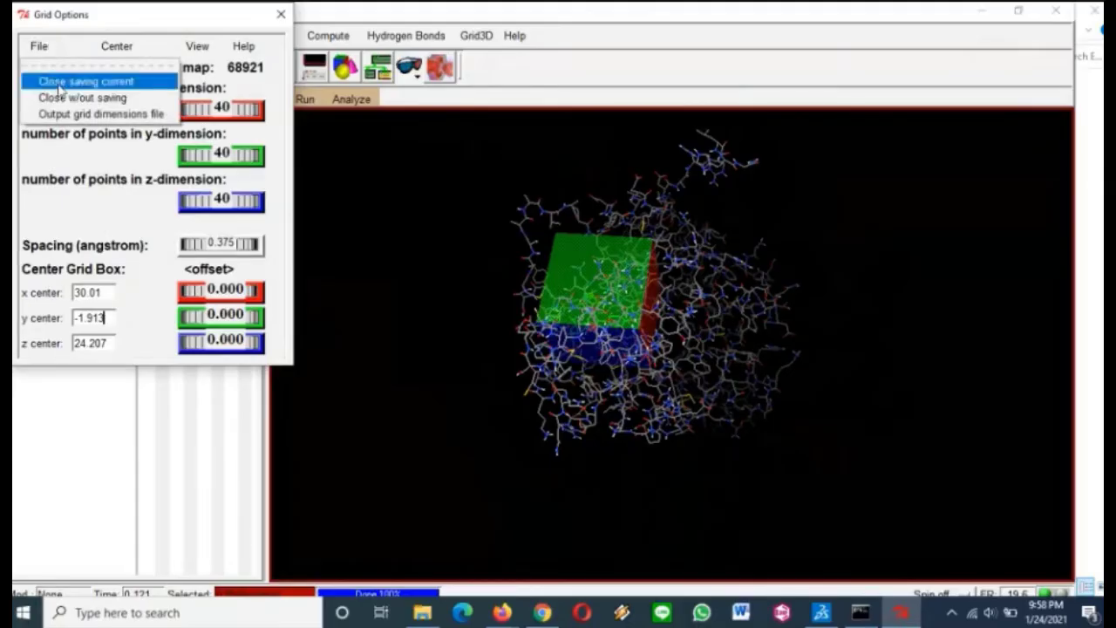
pyautogui.click(59, 87)
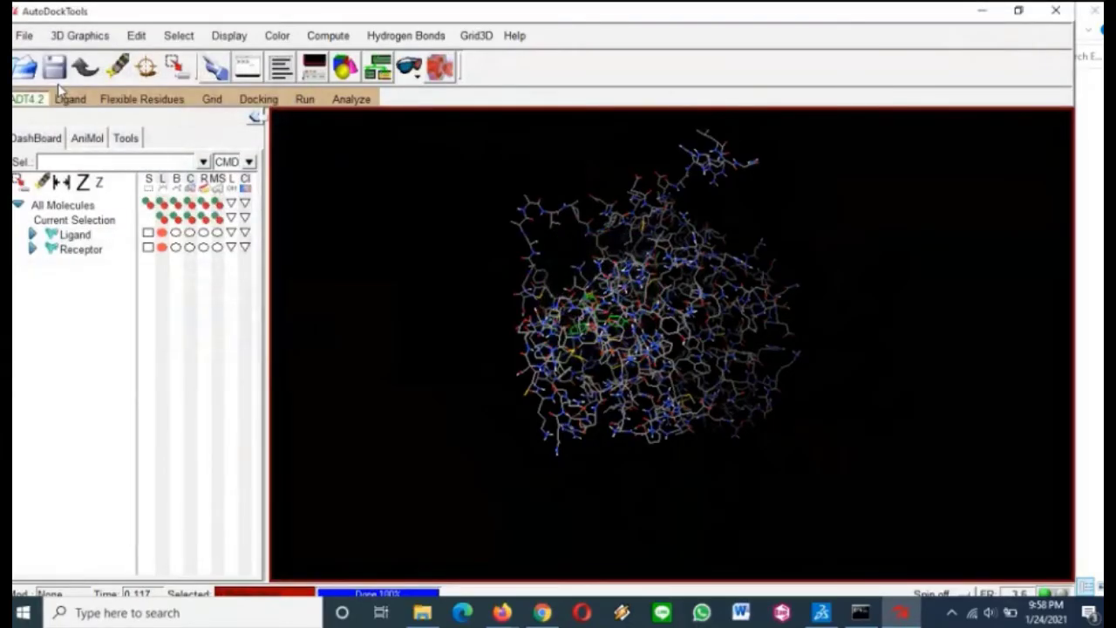
# Save the grid parameter file as dock.gpf in the Estrogen Alfa folder on the Desktop.
pyautogui.click(209, 101)
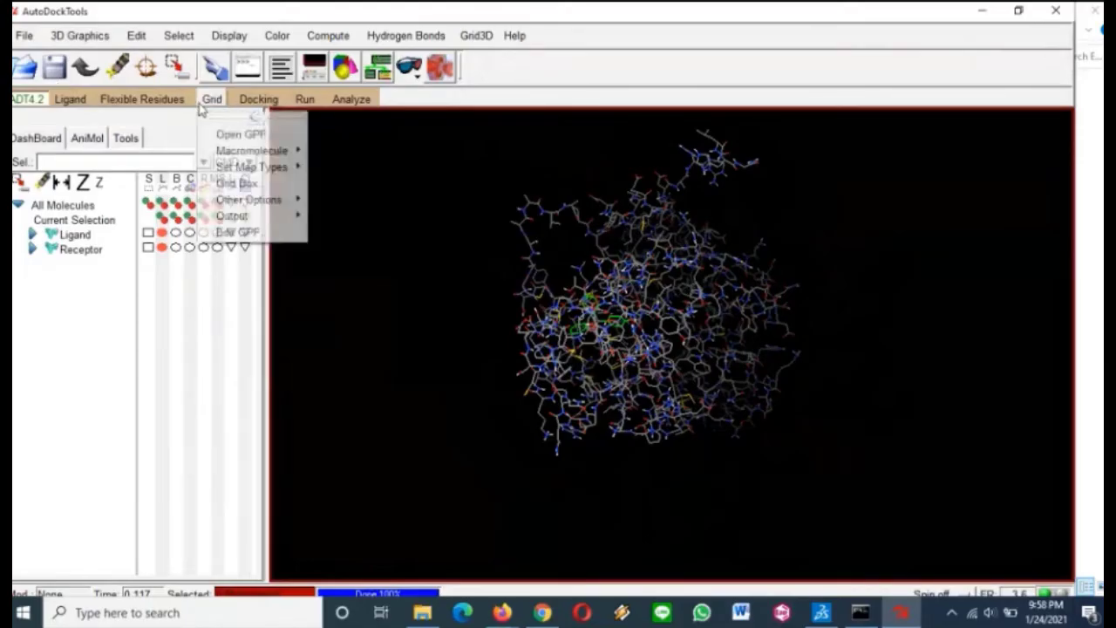
pyautogui.moveTo(264, 155)
pyautogui.moveTo(263, 218)
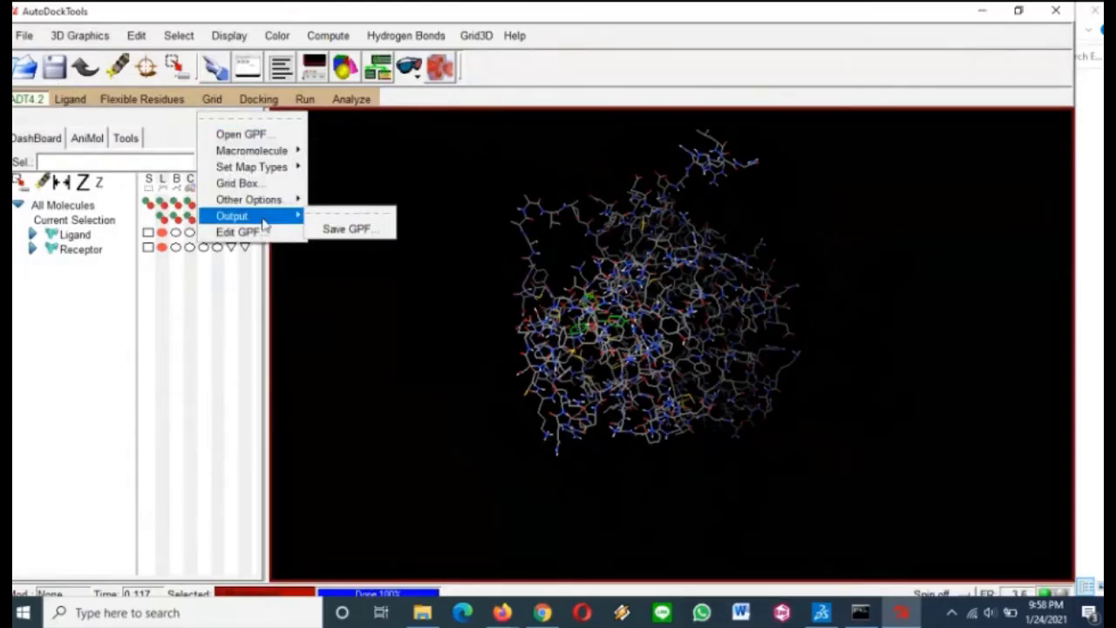
pyautogui.click(343, 230)
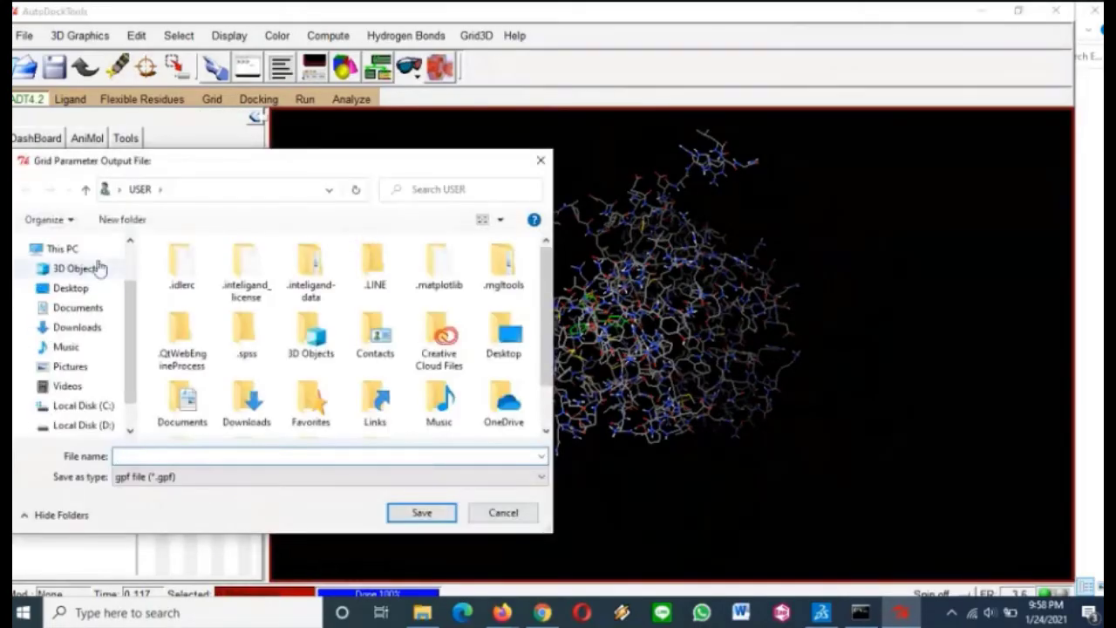
pyautogui.click(26, 289)
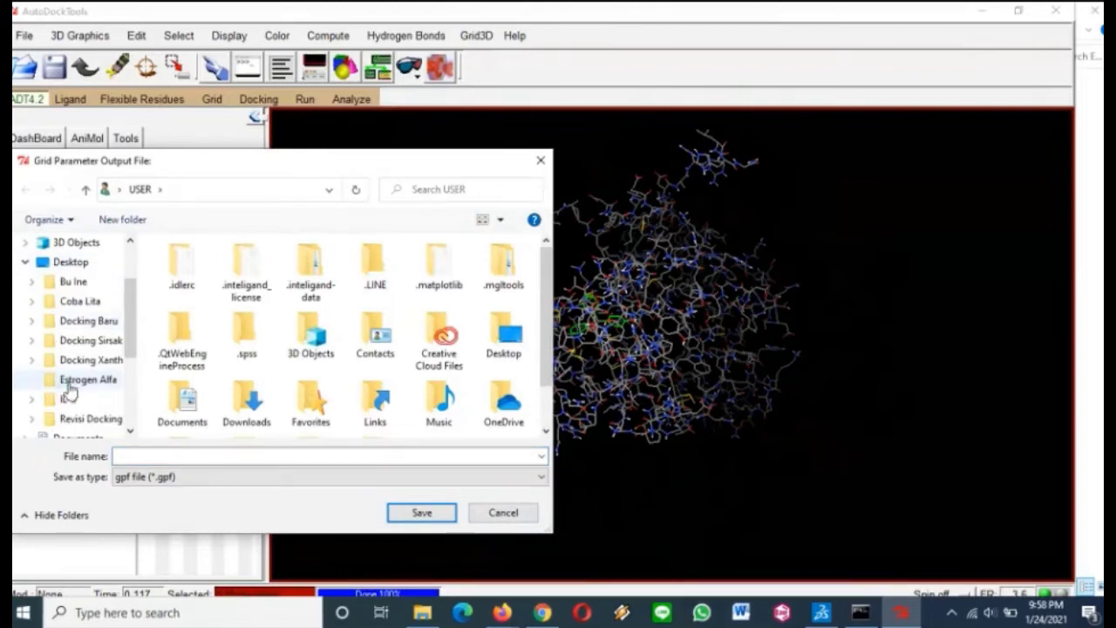
pyautogui.click(65, 381)
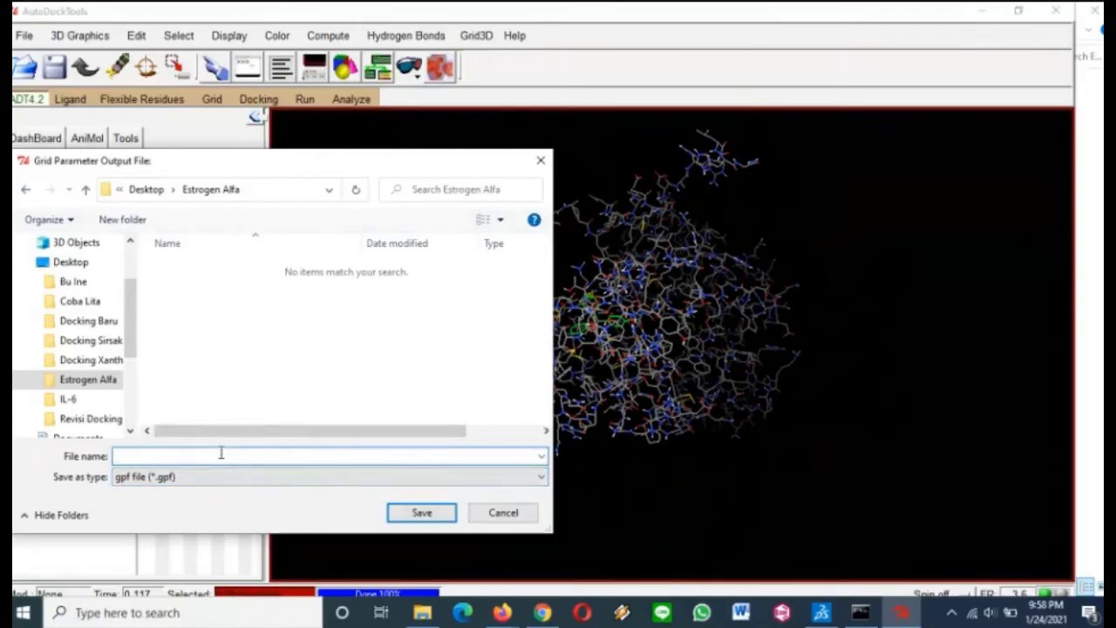
pyautogui.write('dock.gpf')
pyautogui.press('Return')
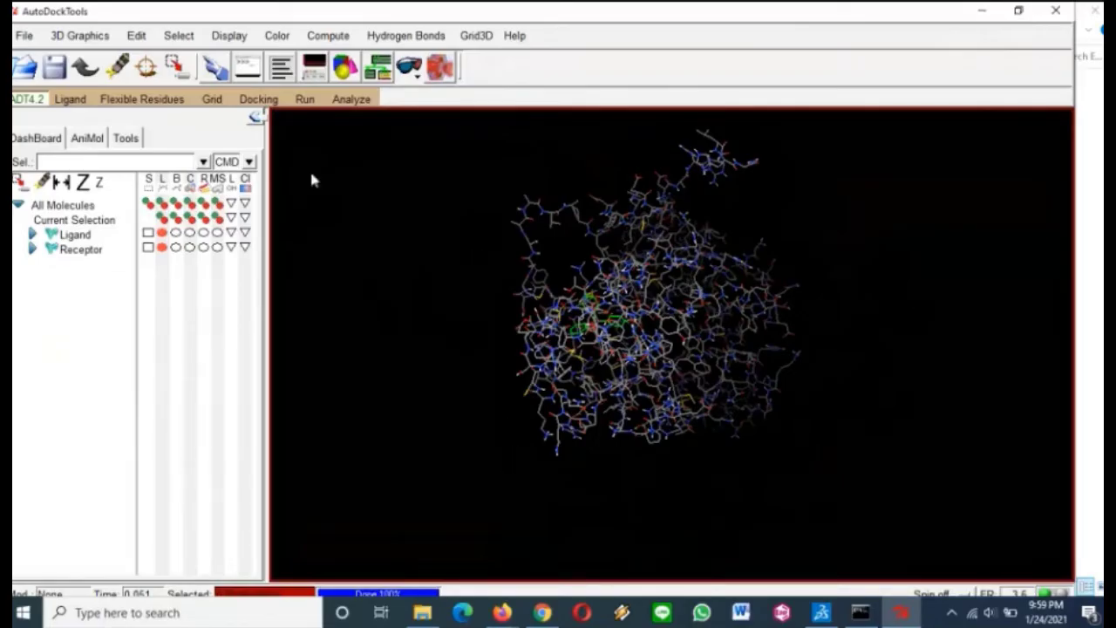
# Set Receptor.pdbqt from the Desktop's Estrogen Alfa folder as the rigid macromolecule file for docking.
pyautogui.click(265, 100)
pyautogui.moveTo(290, 158)
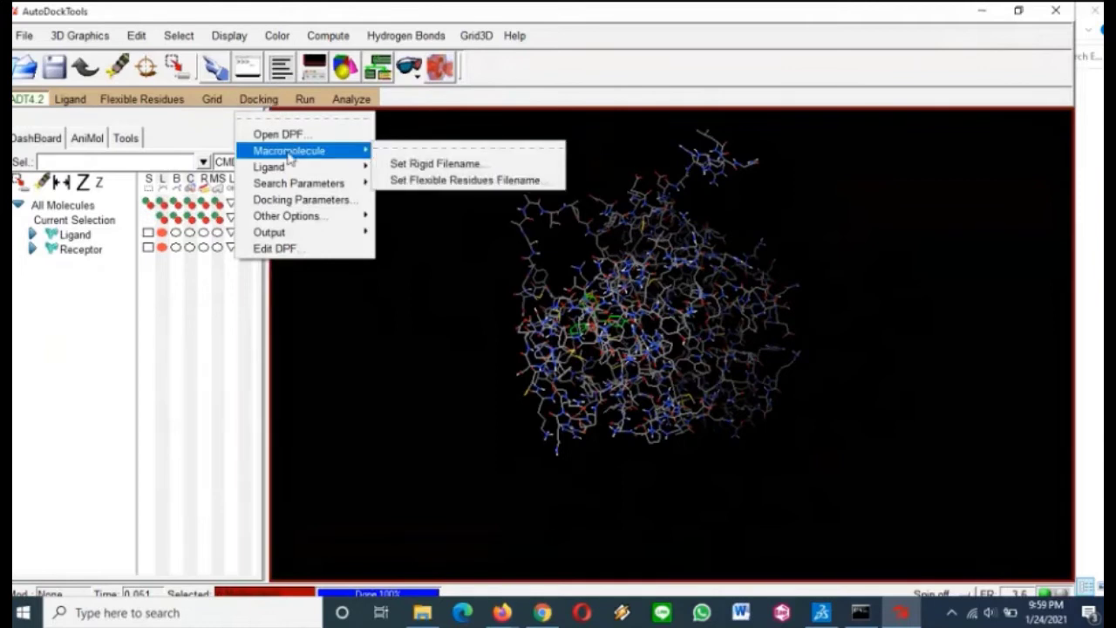
pyautogui.click(465, 165)
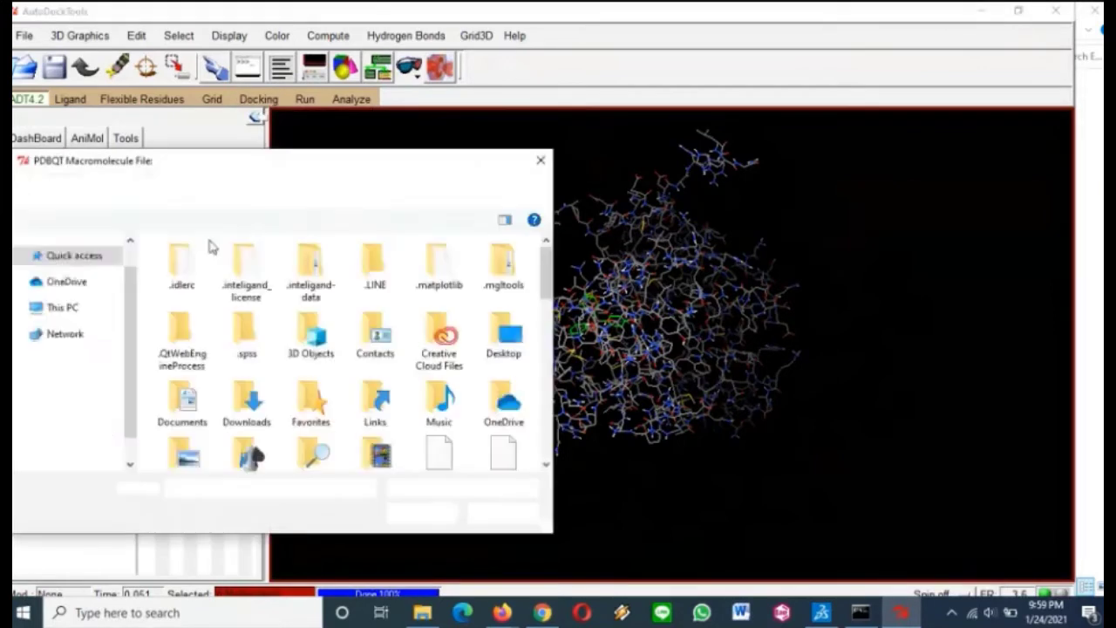
pyautogui.click(27, 314)
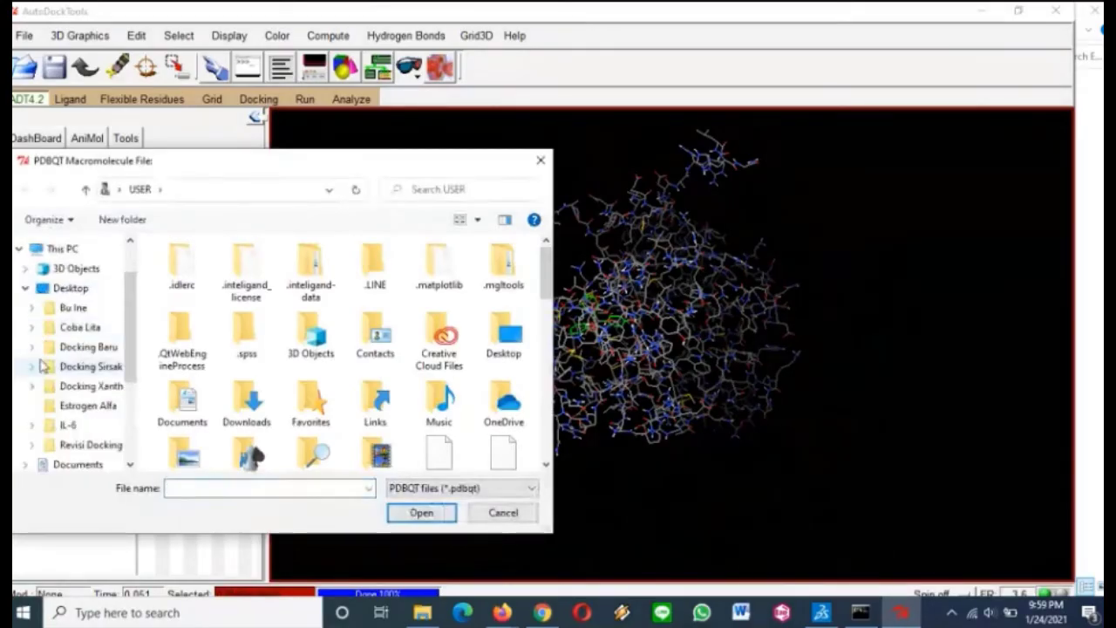
pyautogui.click(48, 408)
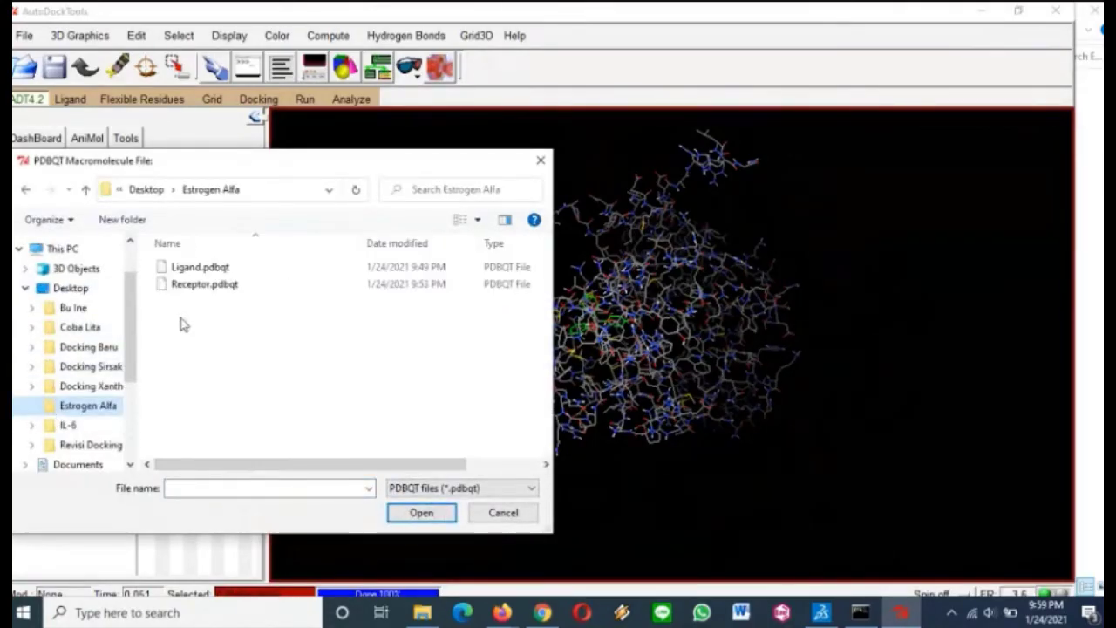
pyautogui.click(207, 288)
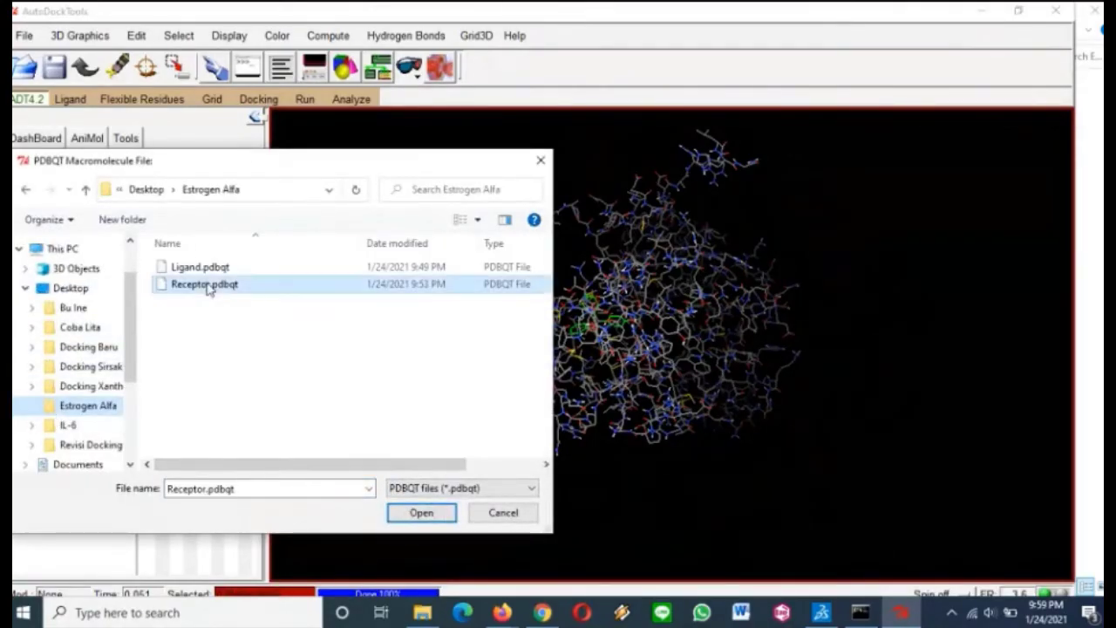
pyautogui.click(446, 518)
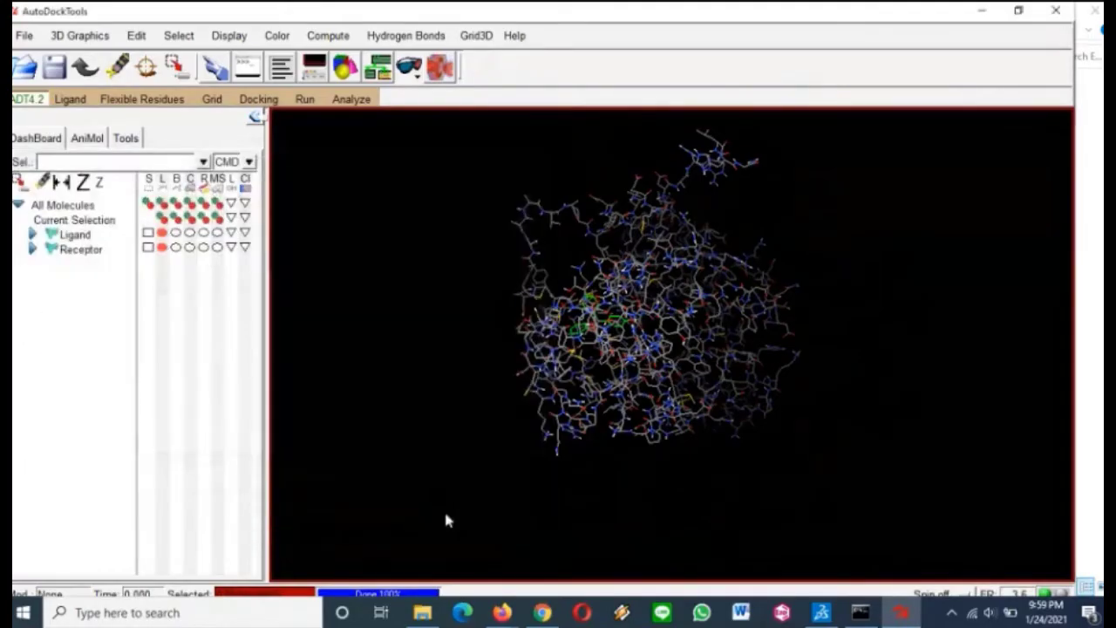
# Choose the loaded molecule Ligand as the docking ligand and accept its default random initial-state parameters.
pyautogui.click(261, 100)
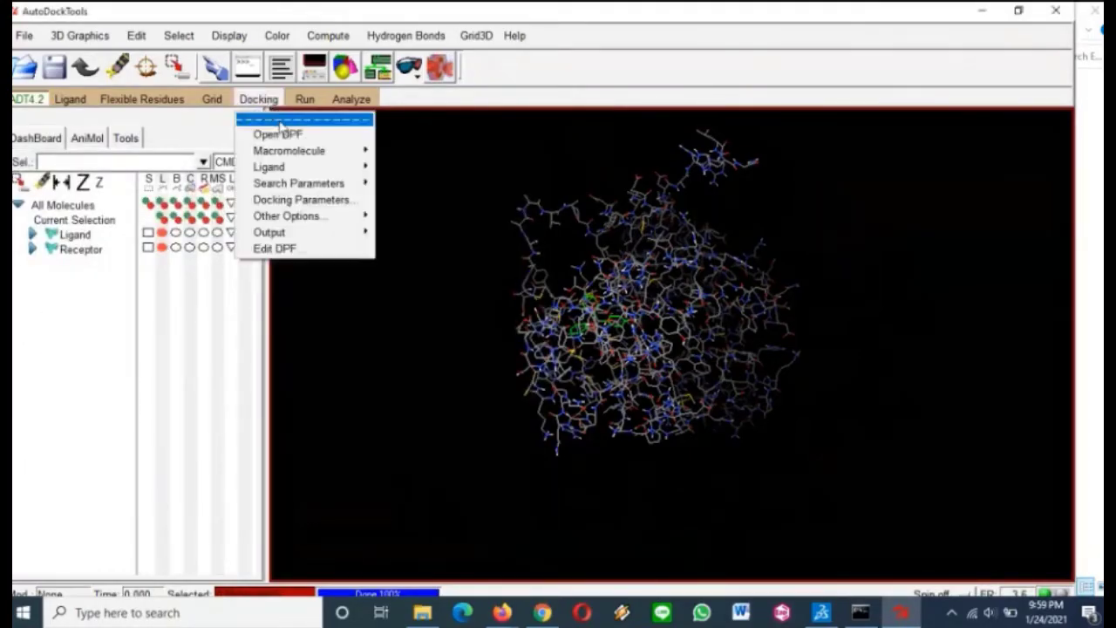
pyautogui.moveTo(301, 167)
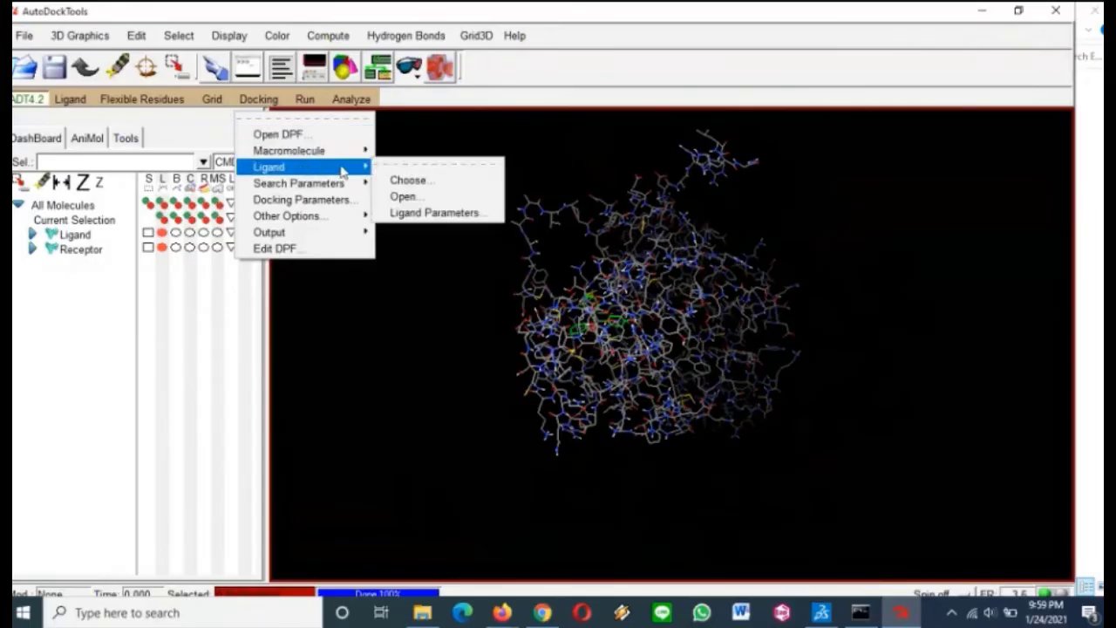
pyautogui.click(400, 182)
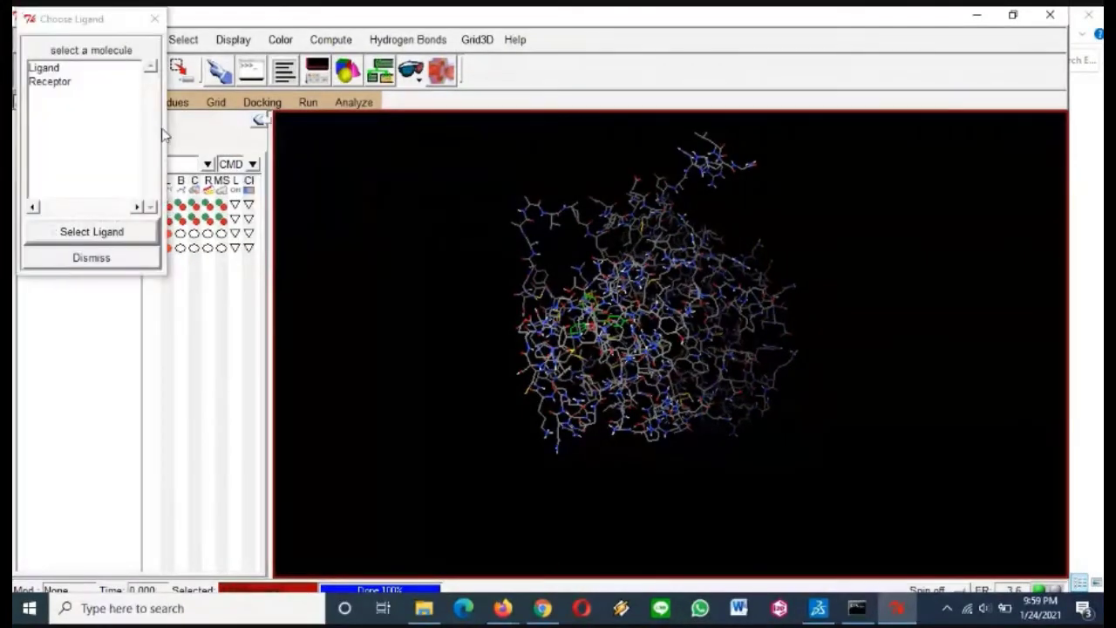
pyautogui.click(72, 73)
pyautogui.click(63, 231)
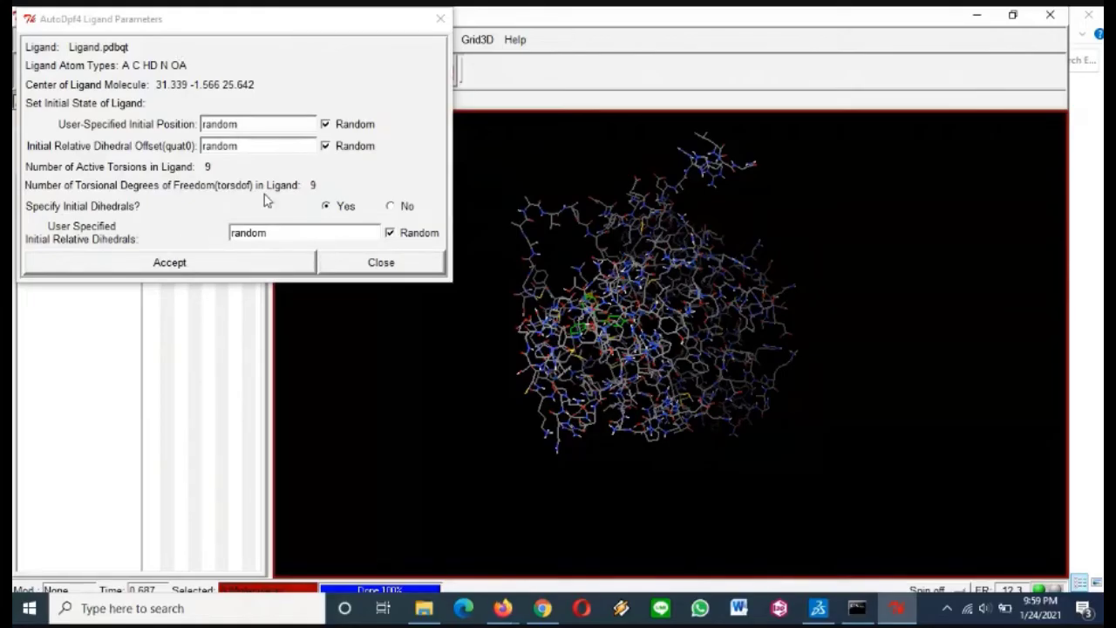
pyautogui.click(163, 268)
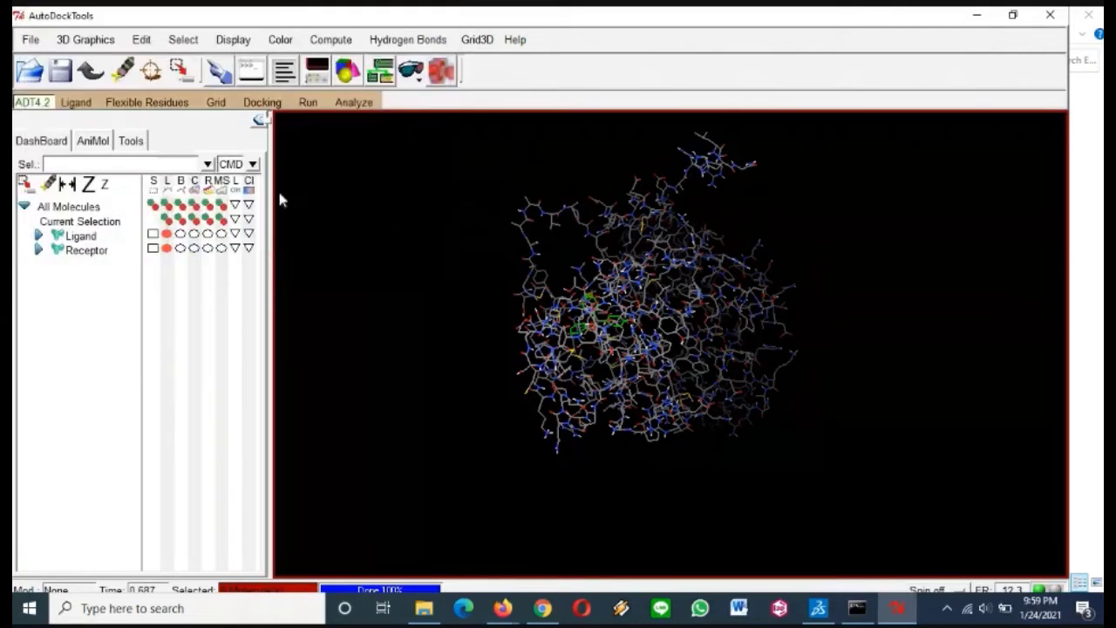
# Review the genetic algorithm search parameters and accept them with 10 GA runs.
pyautogui.click(264, 102)
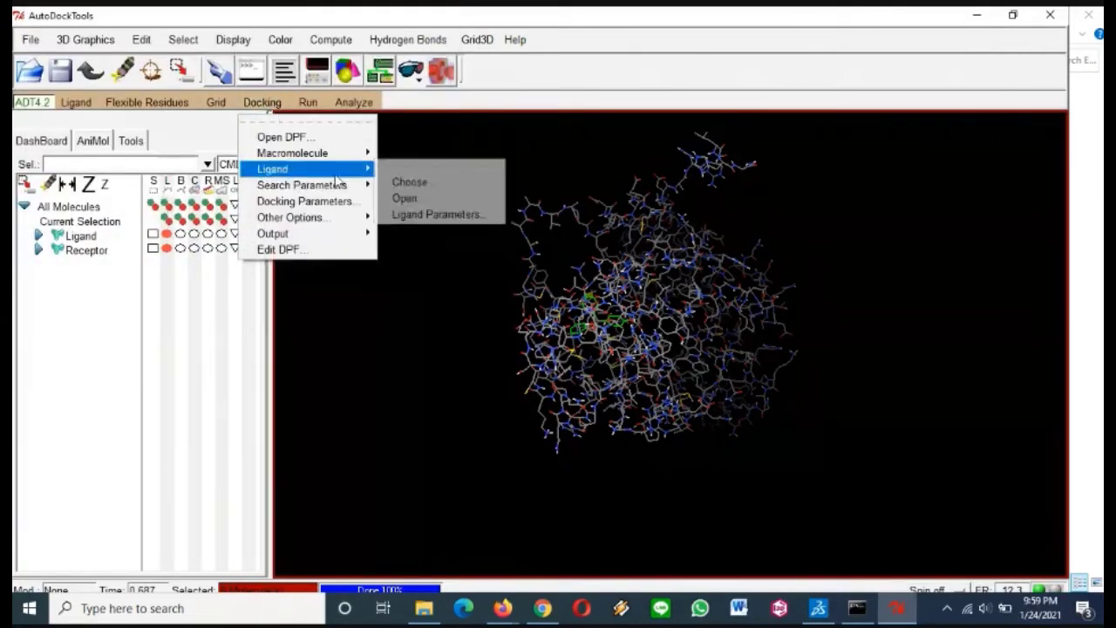
pyautogui.moveTo(357, 185)
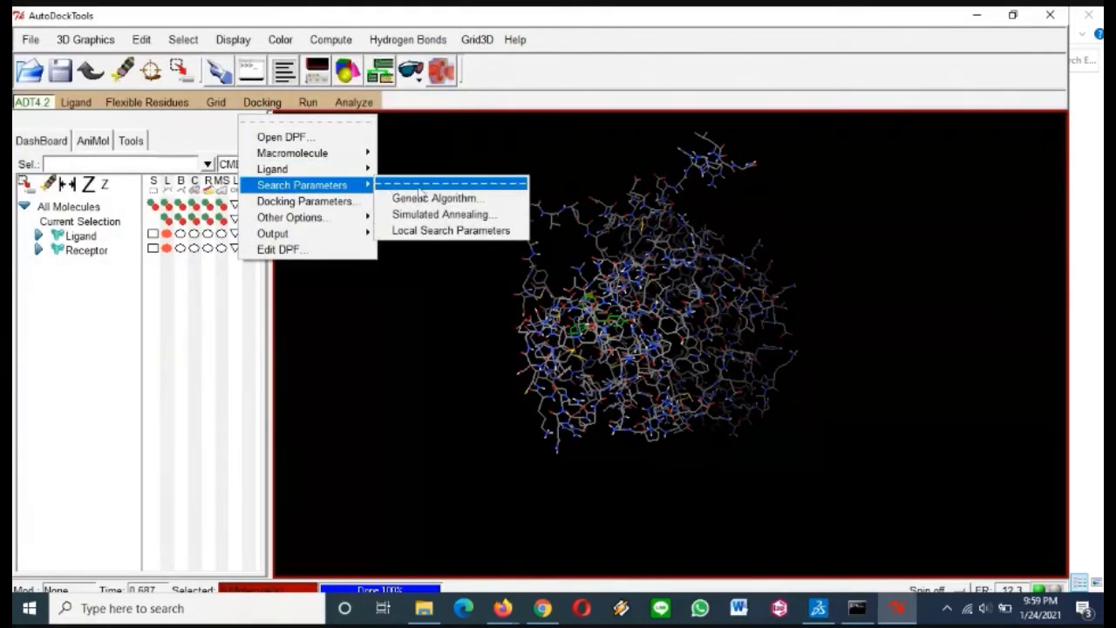
pyautogui.click(466, 202)
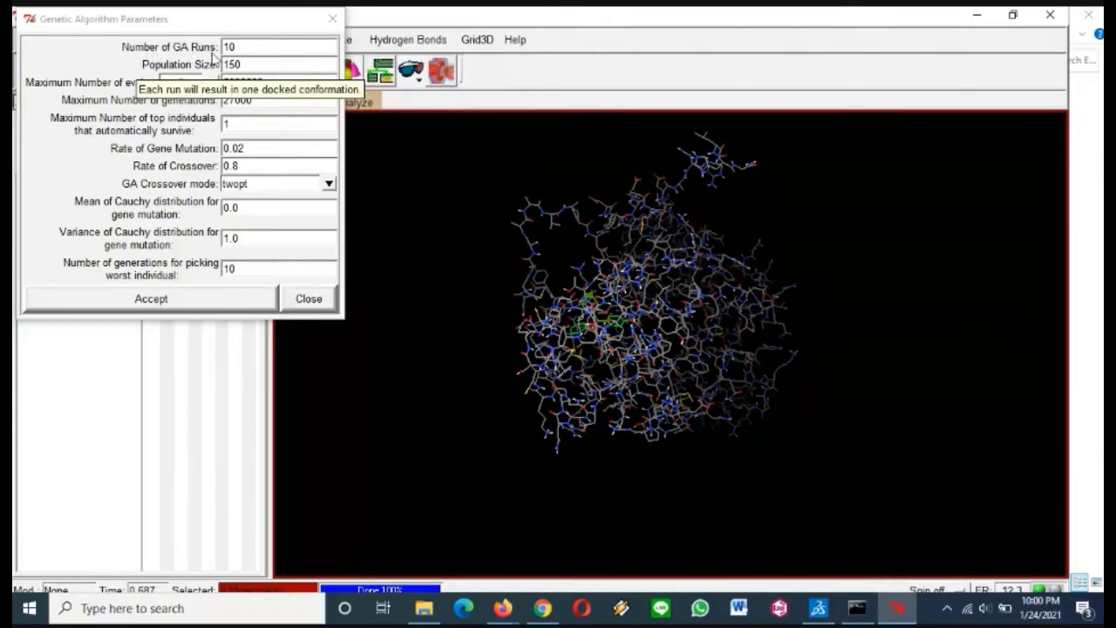
pyautogui.click(246, 48)
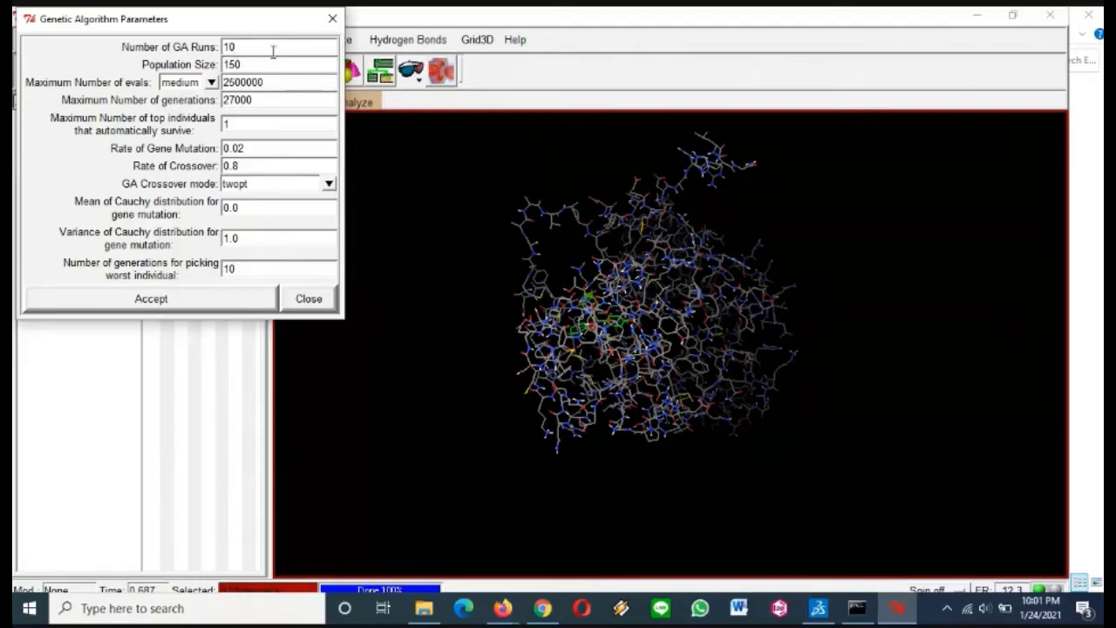
pyautogui.click(144, 306)
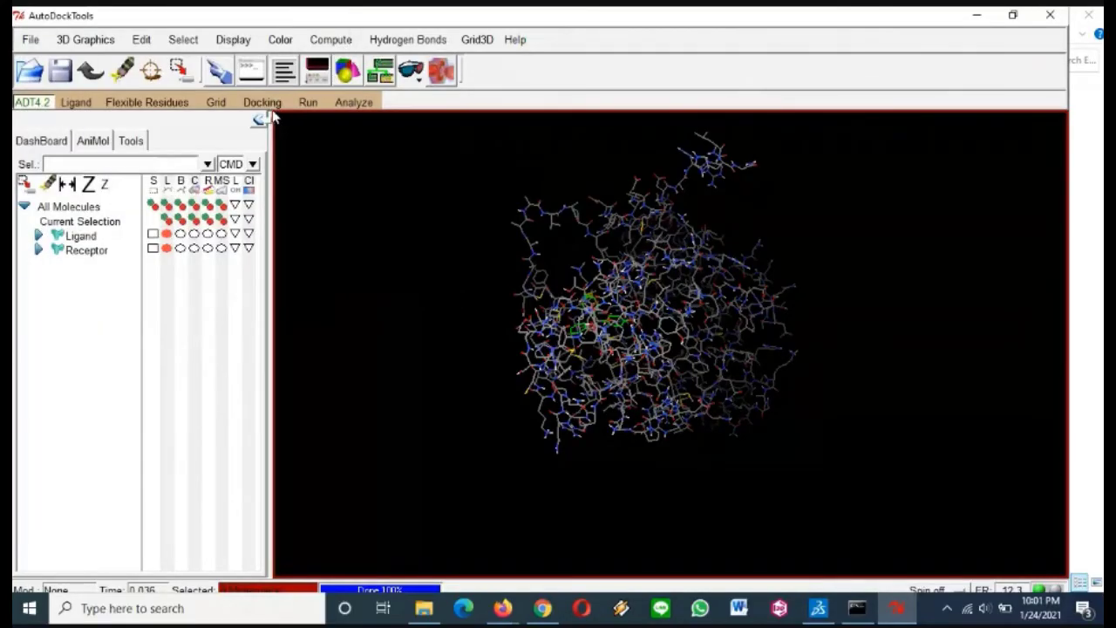
# Accept the docking run options with the defaults for random number generator, energy, step size and output format.
pyautogui.click(264, 102)
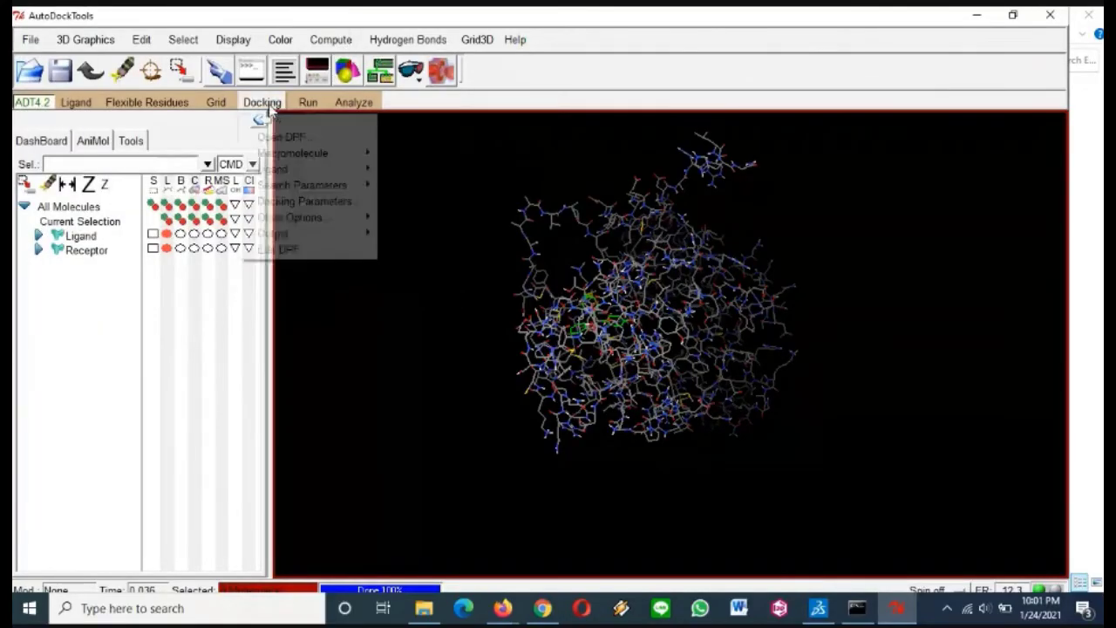
pyautogui.click(337, 206)
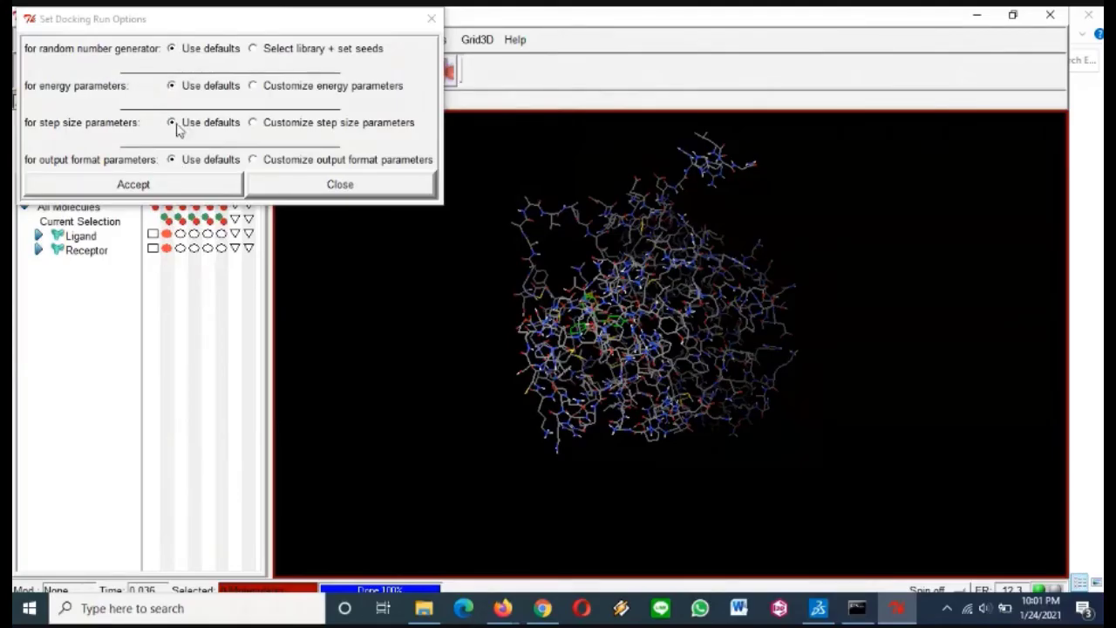
pyautogui.click(165, 184)
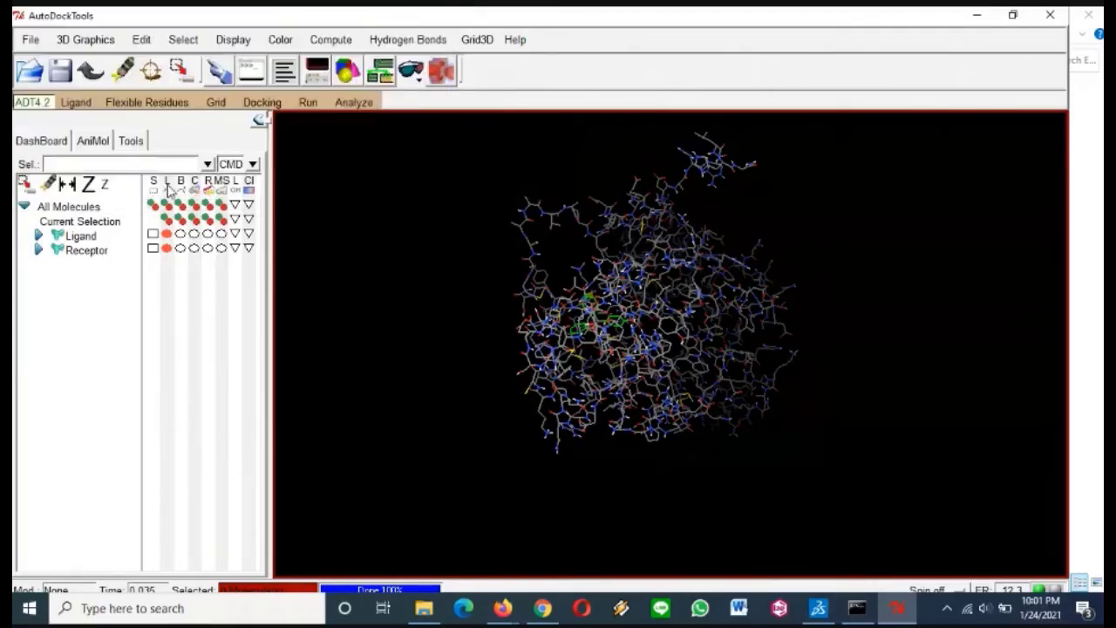
# Output the docking parameters as a Lamarckian GA (4.2) file named dock.dpf in the Desktop's Estrogen Alfa folder.
pyautogui.click(262, 102)
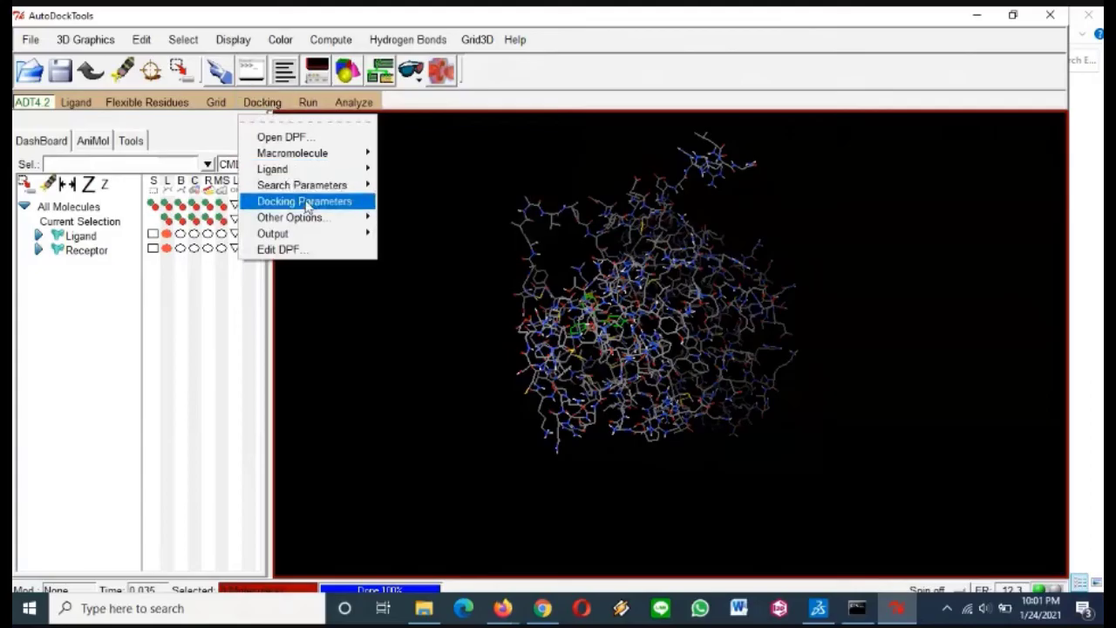
pyautogui.moveTo(312, 222)
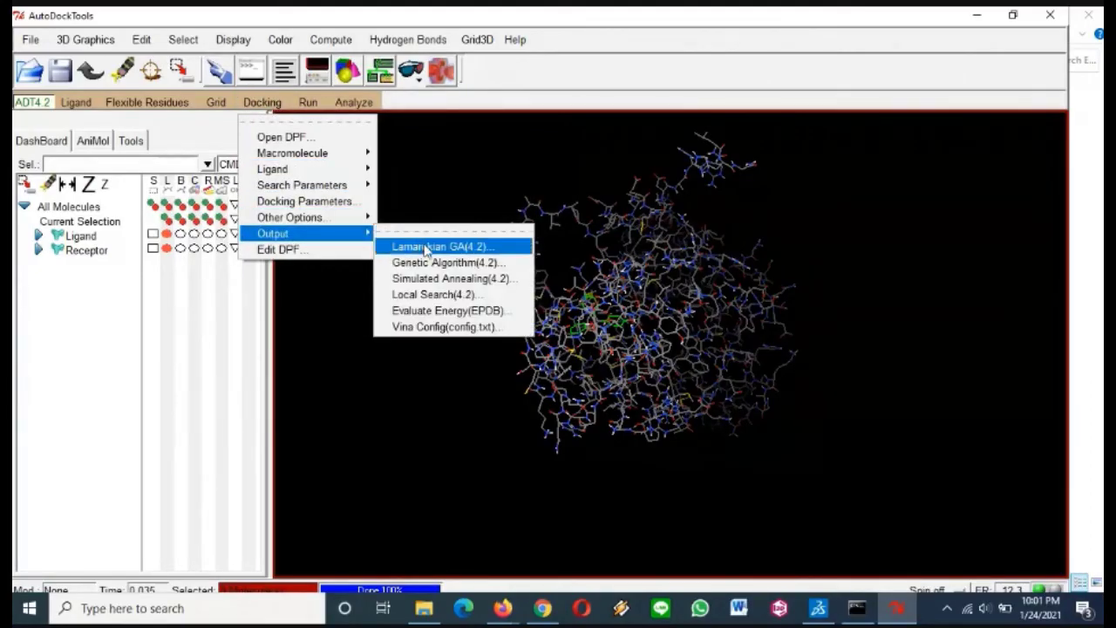
pyautogui.click(491, 251)
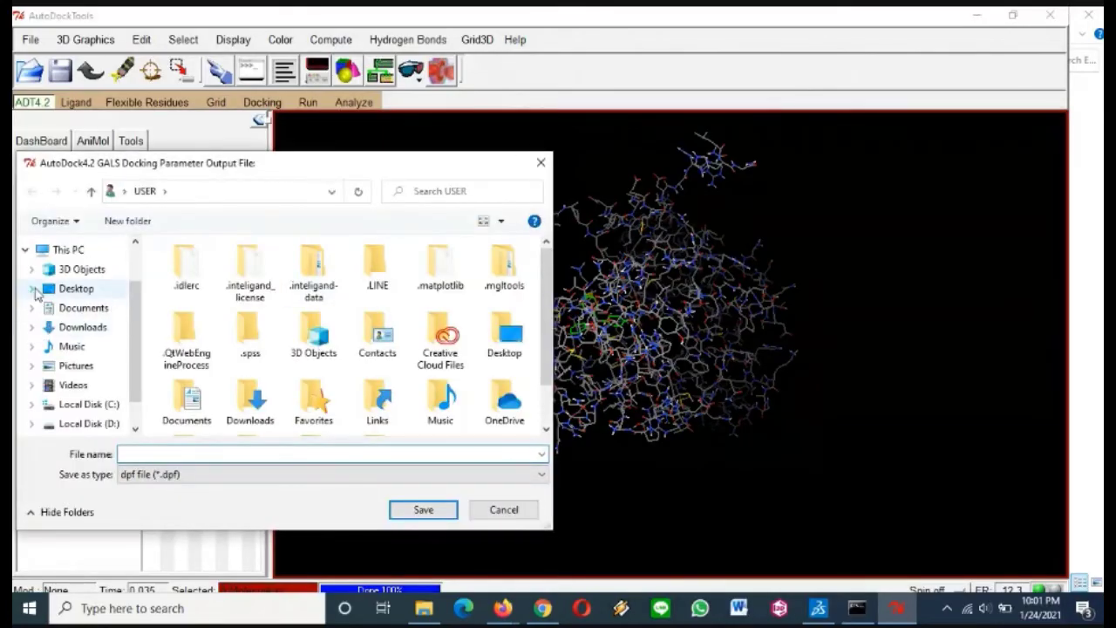
pyautogui.click(32, 289)
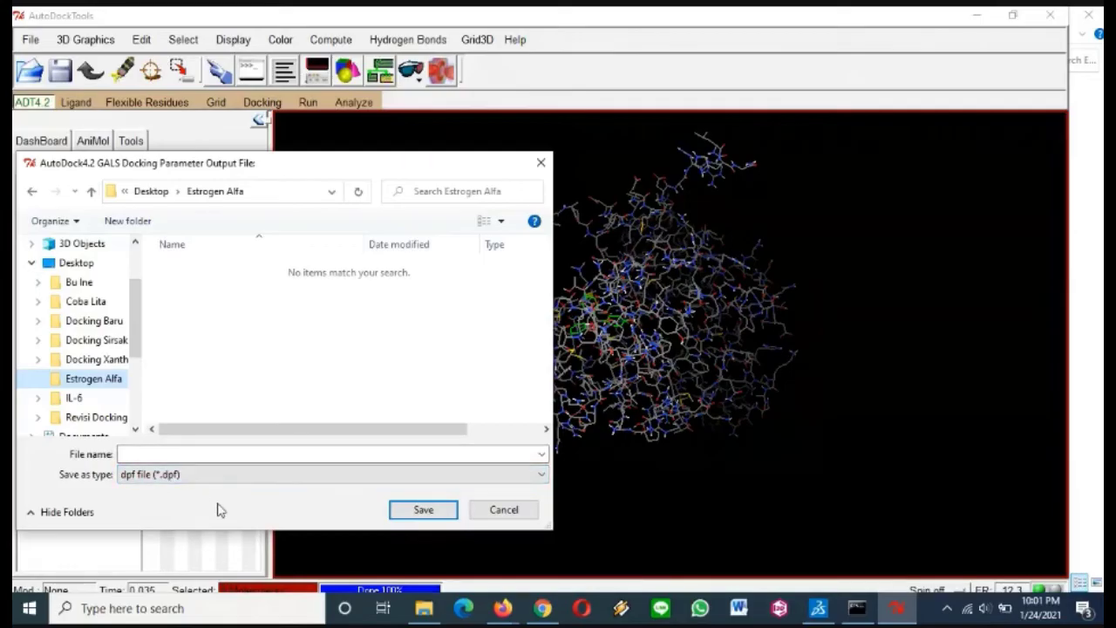
pyautogui.click(173, 453)
pyautogui.write('doc')
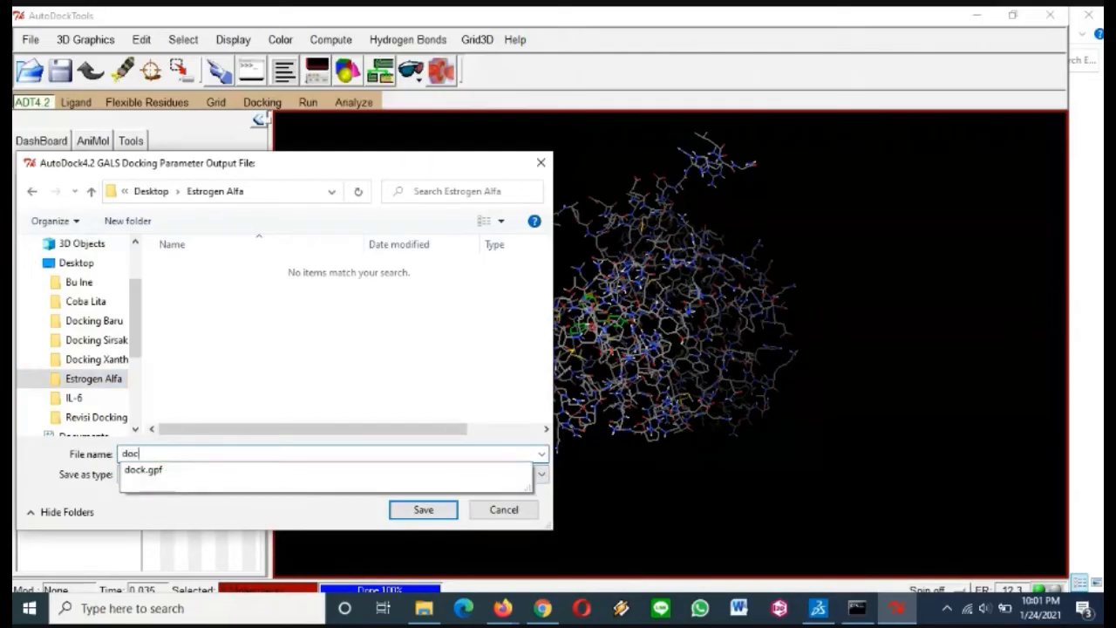
pyautogui.write('k.dpf')
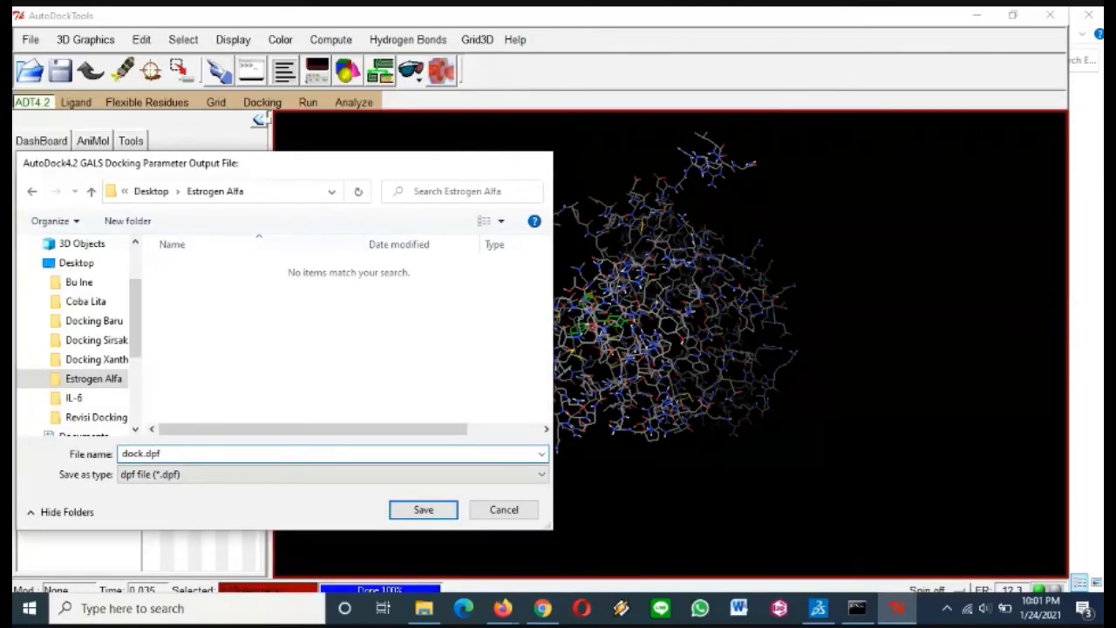
pyautogui.press('Return')
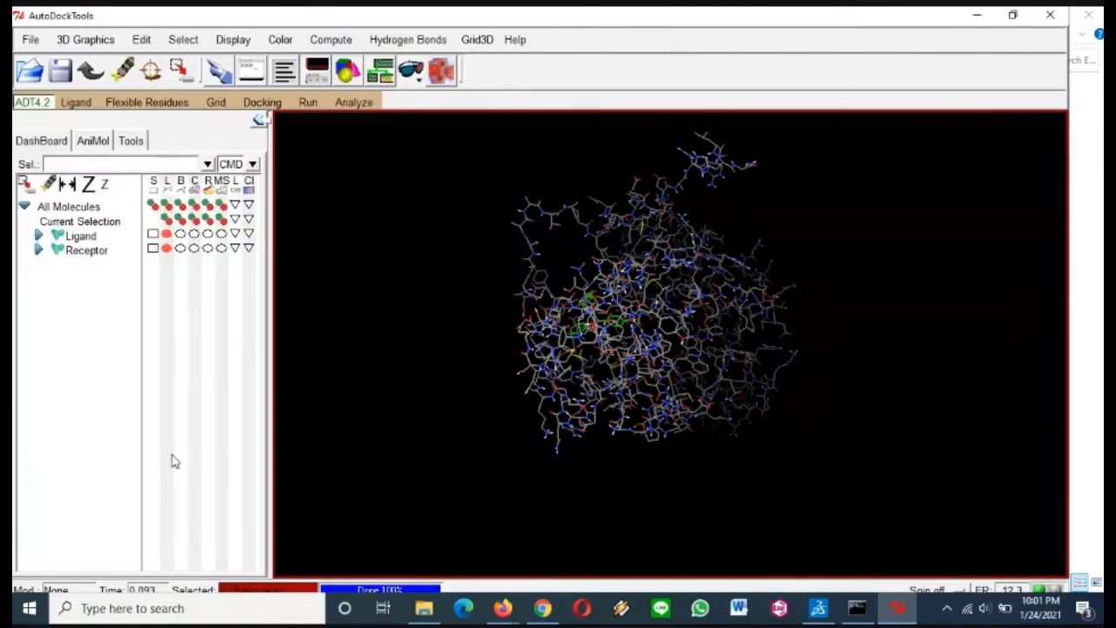
# Switch to the Estrogen Alfa folder in File Explorer and check for the saved dock.dpf and dock.gpf files.
pyautogui.moveTo(424, 608)
pyautogui.click(431, 558)
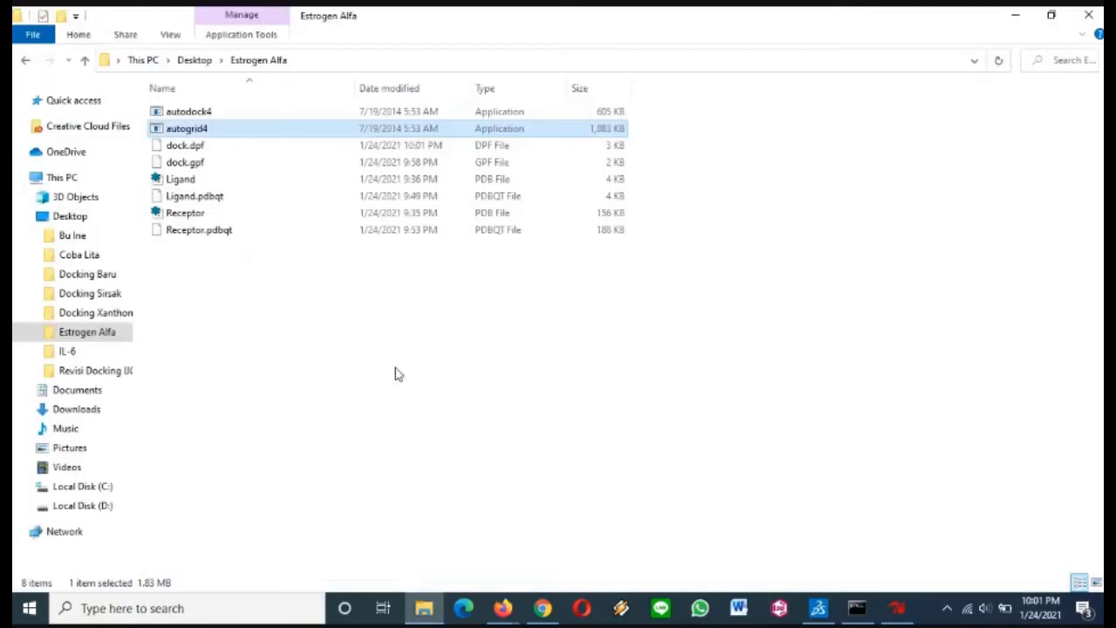
pyautogui.click(184, 145)
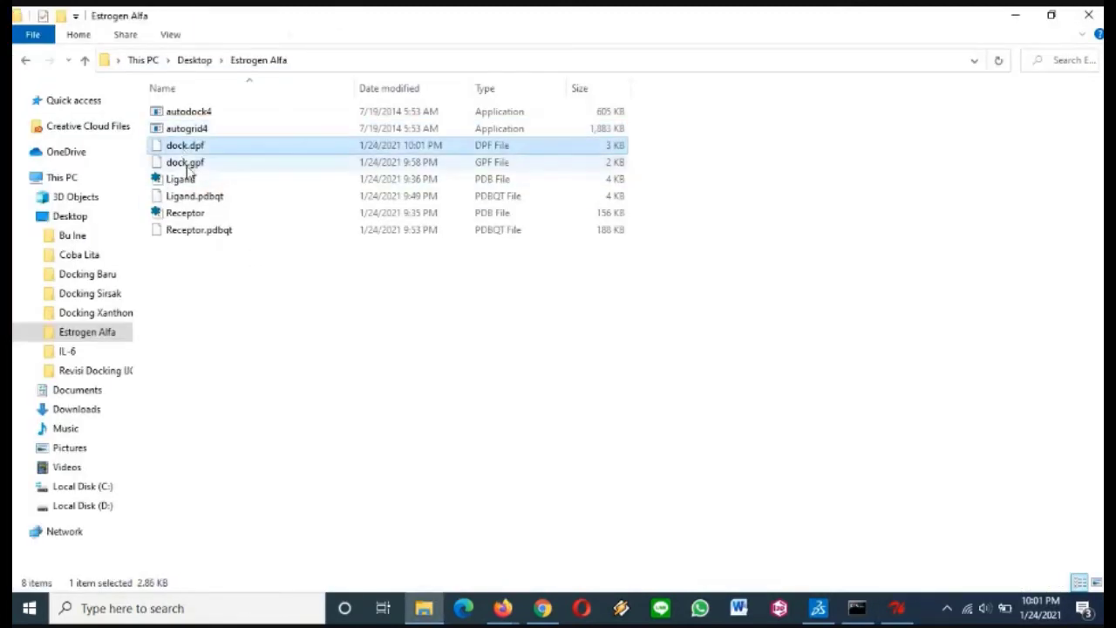
pyautogui.click(186, 162)
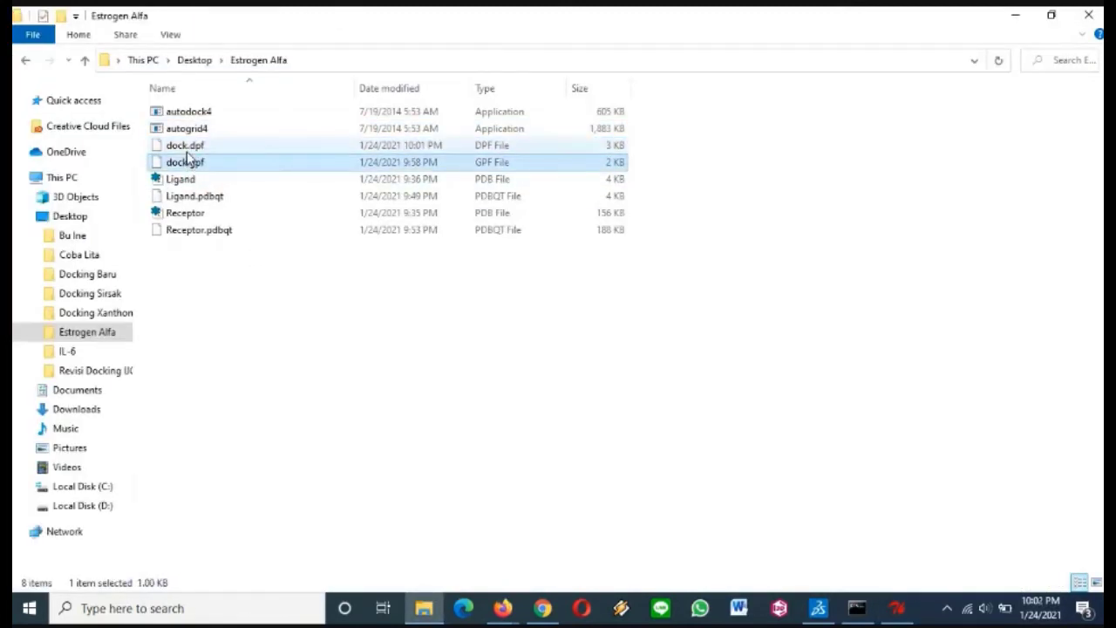
# Examine the dock.dpf file and the autodock4 application in the Estrogen Alfa folder.
pyautogui.click(187, 150)
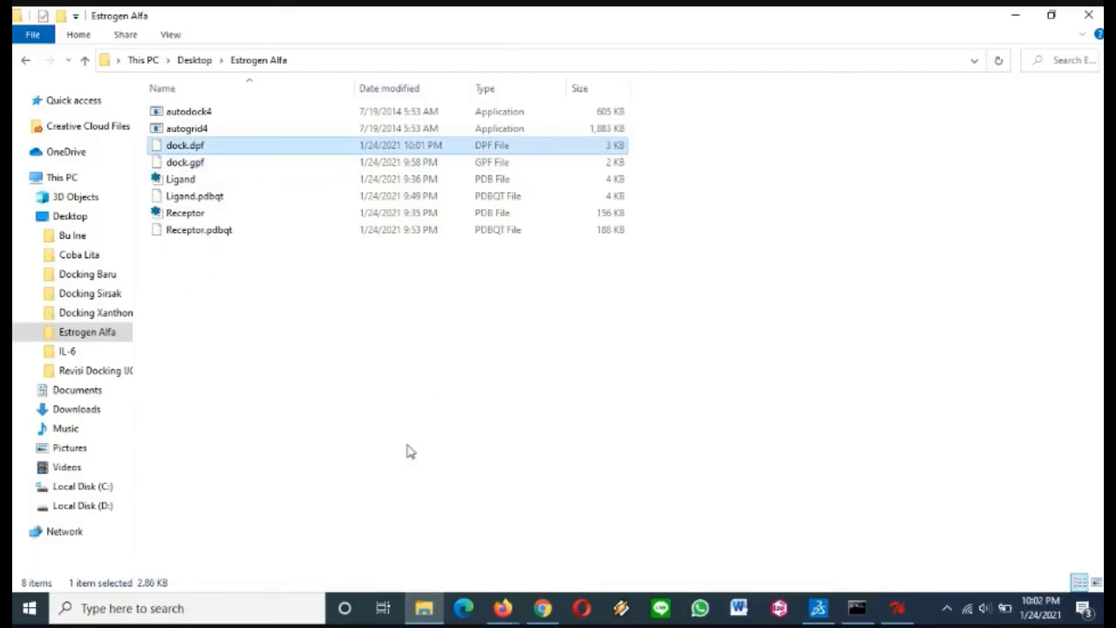
pyautogui.click(325, 432)
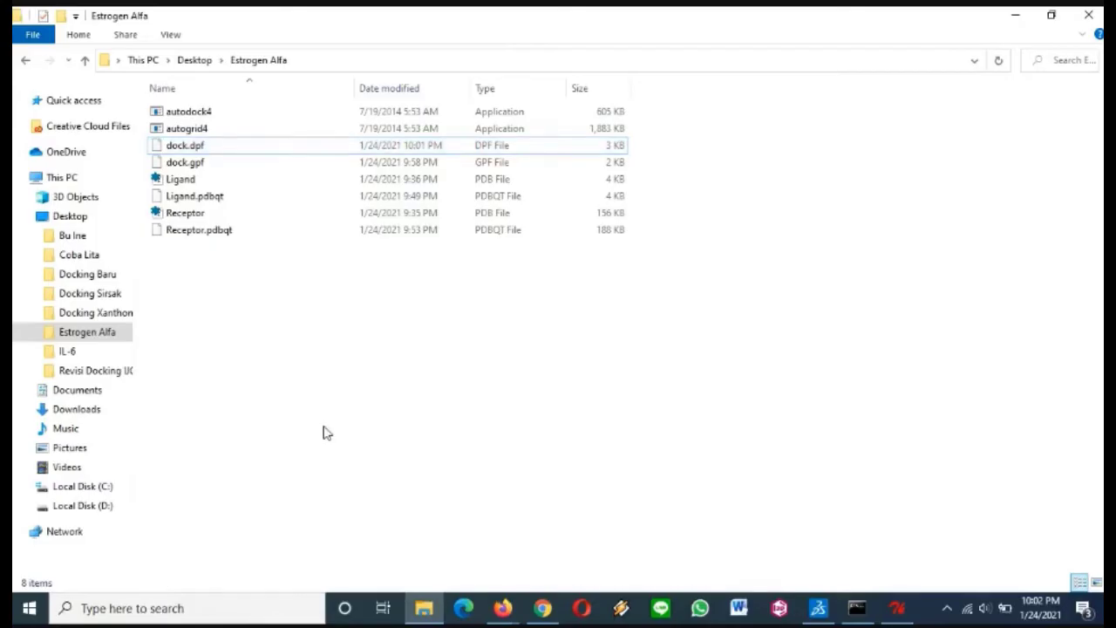
pyautogui.click(206, 113)
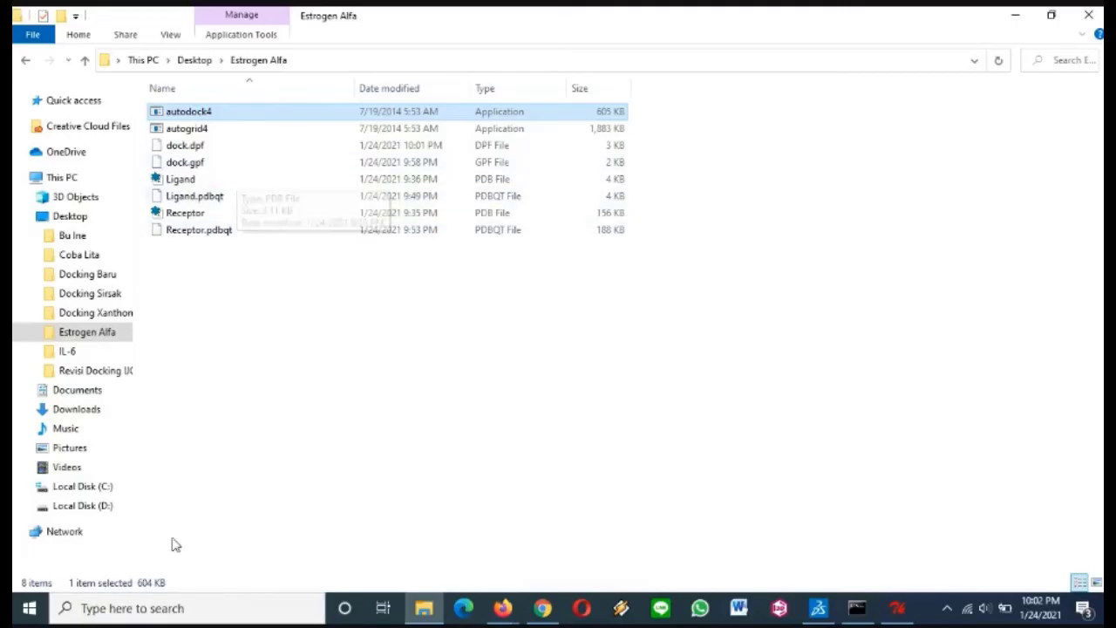
# Open Command Prompt and move its window clear of the file names in the Estrogen Alfa folder.
pyautogui.click(164, 617)
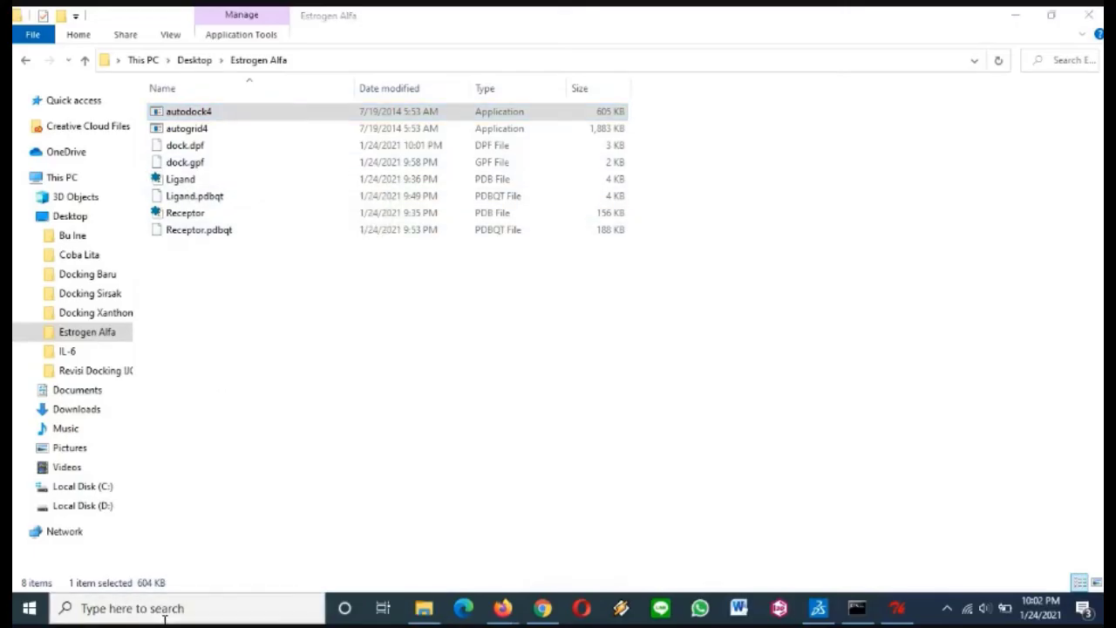
pyautogui.write('co')
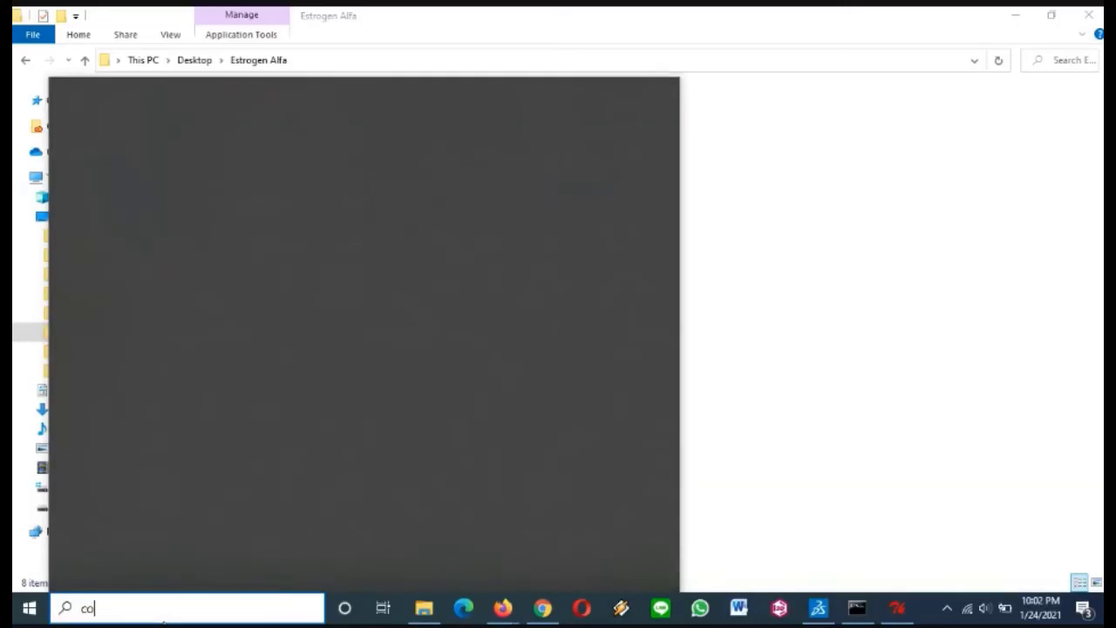
pyautogui.write('mmand prompt')
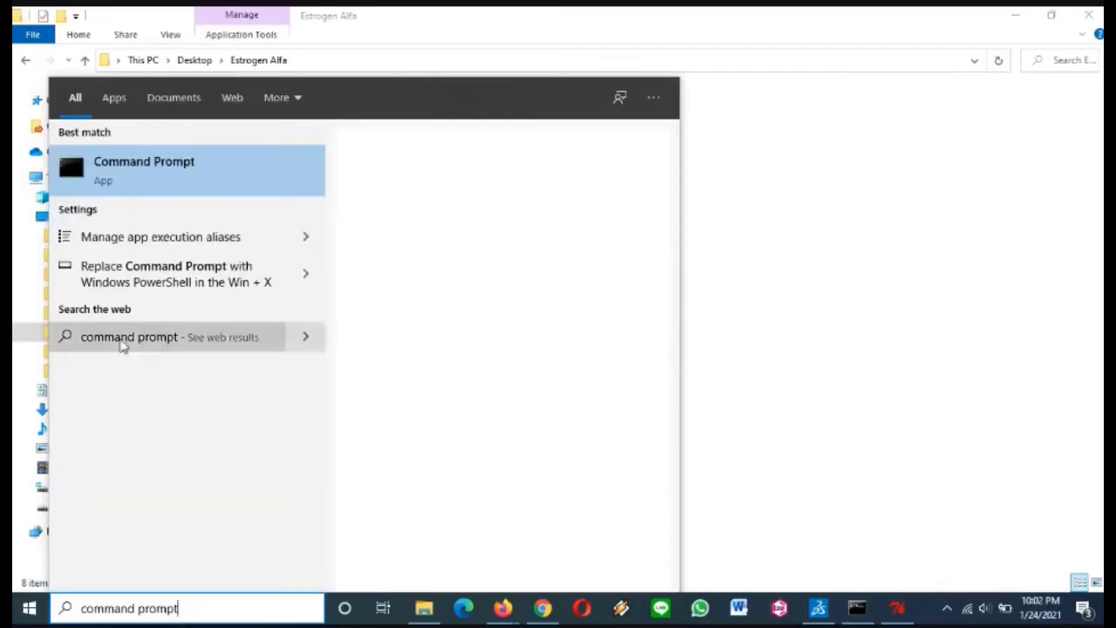
pyautogui.click(171, 194)
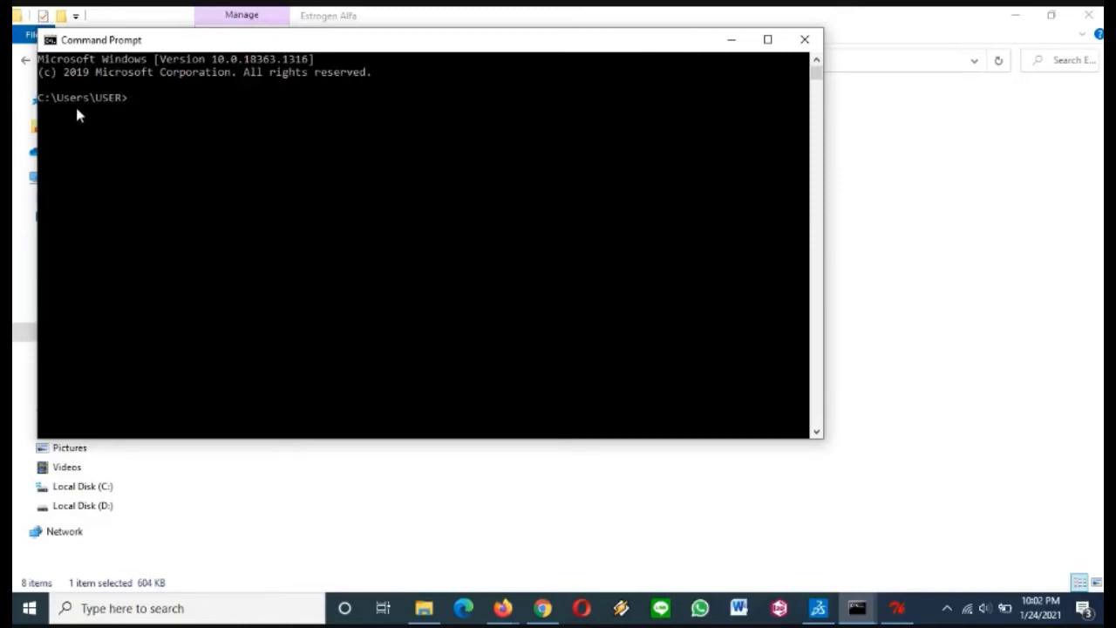
pyautogui.moveTo(291, 40); pyautogui.dragTo(590, 138)
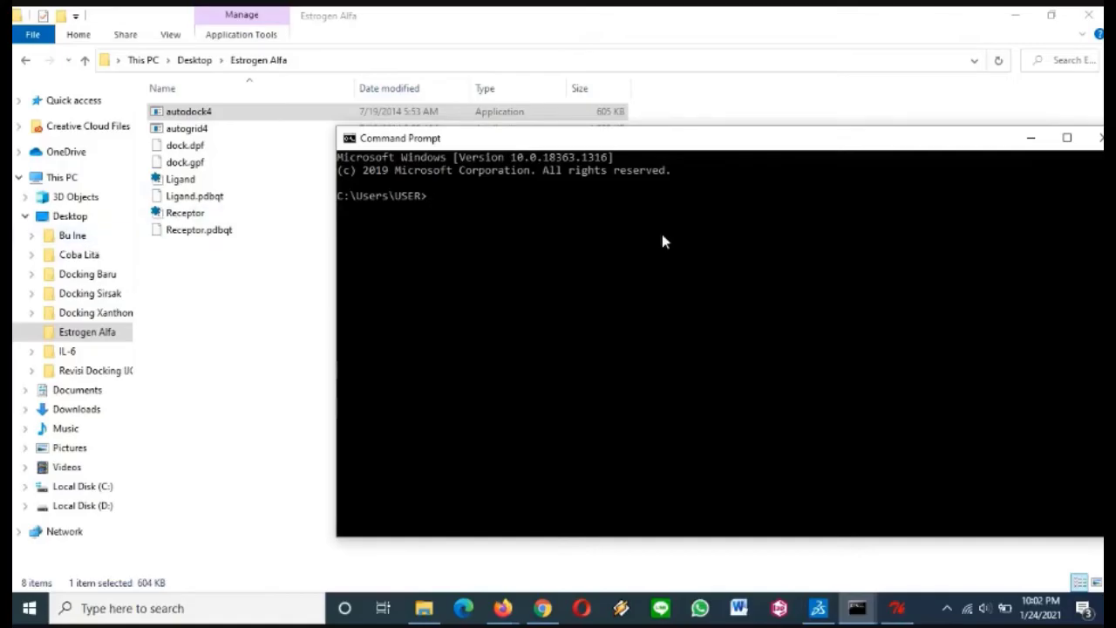
# Copy the Estrogen Alfa folder path and change the Command Prompt directory to C:\Users\USER\Desktop\Estrogen Alfa with cd.
pyautogui.click(713, 91)
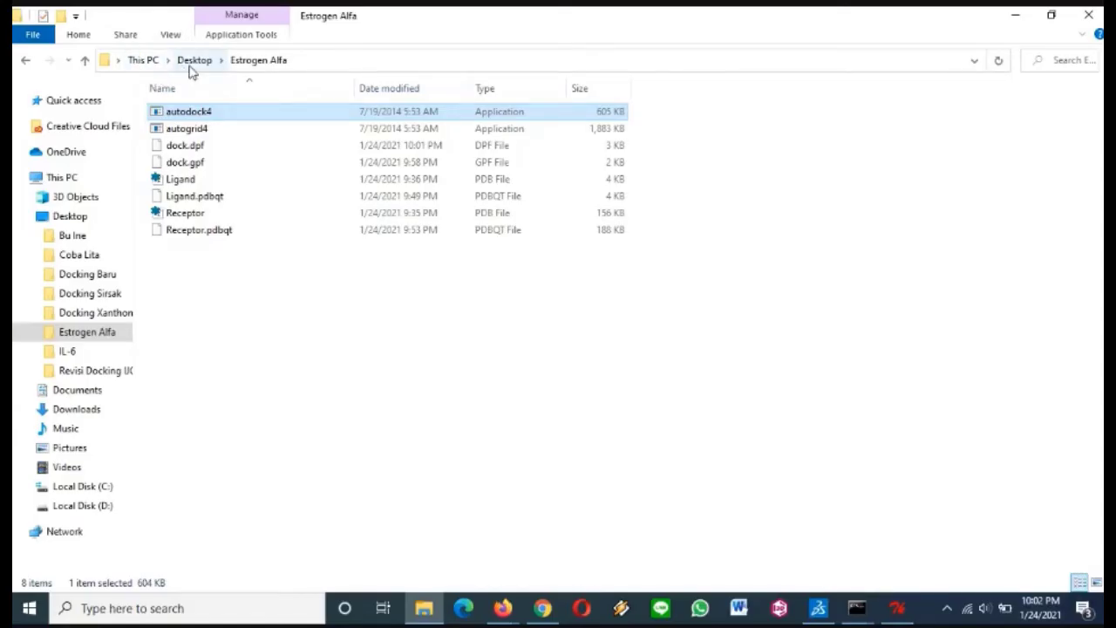
pyautogui.click(724, 61)
pyautogui.hotkey('ctrl', 'c')
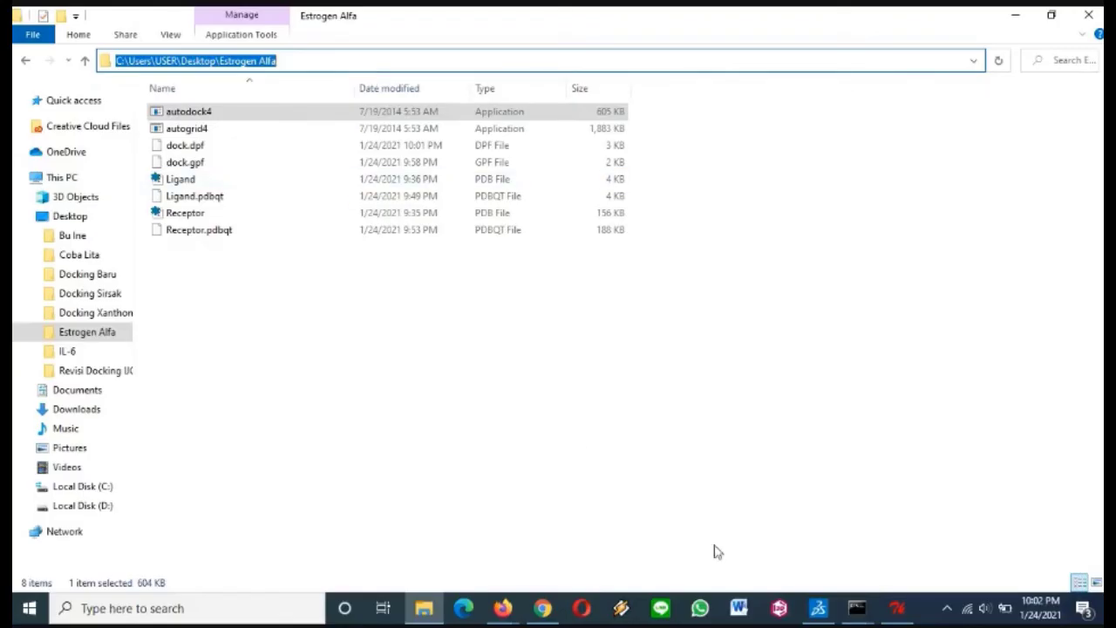
pyautogui.moveTo(864, 606)
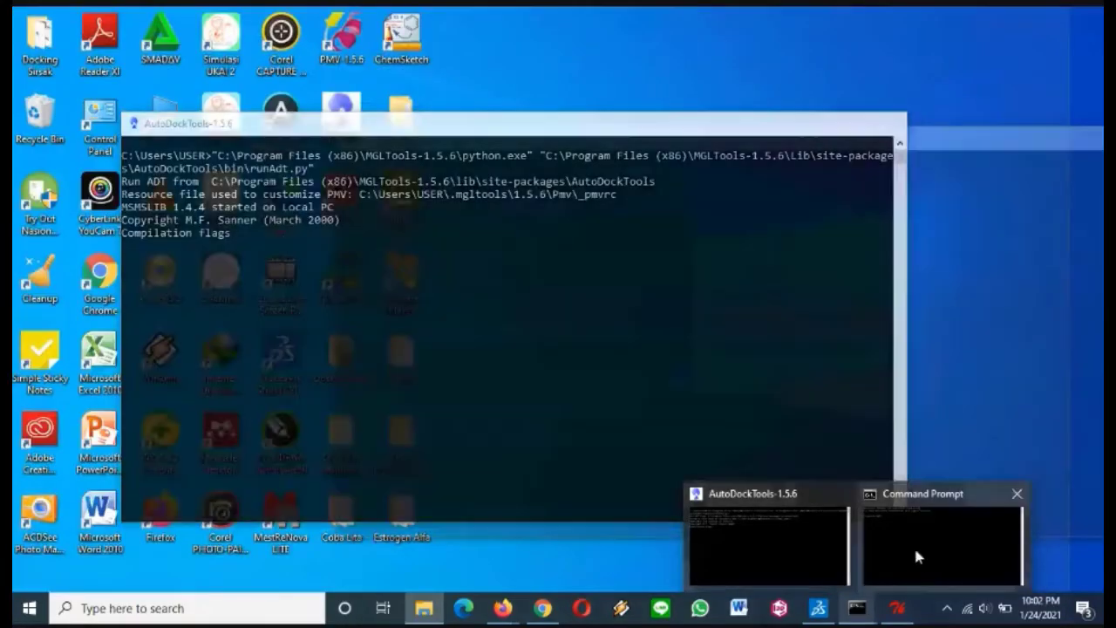
pyautogui.click(914, 550)
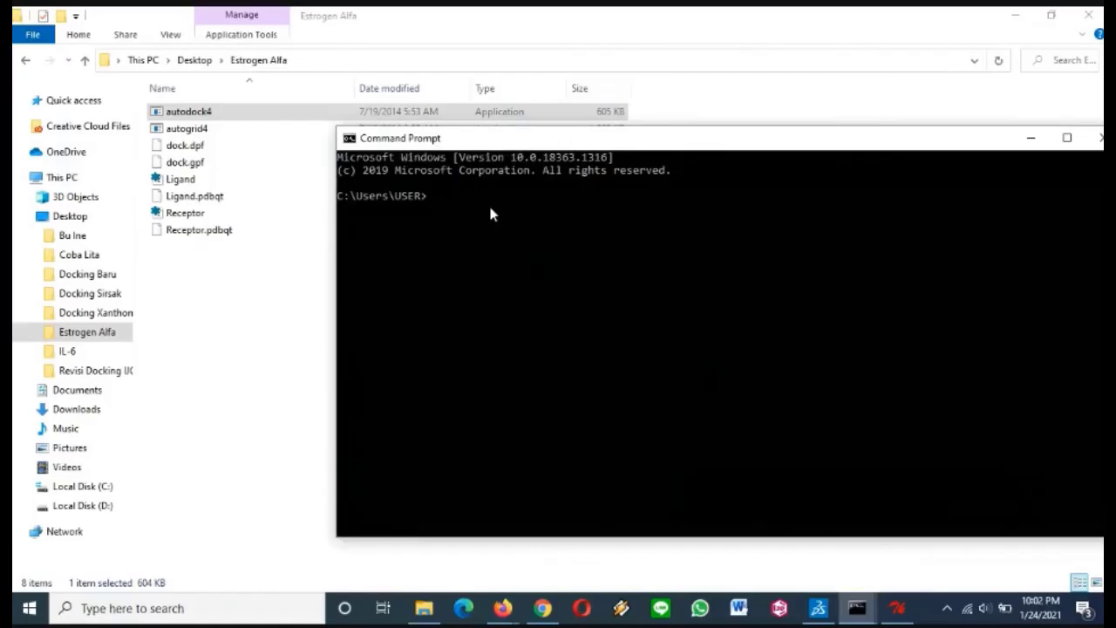
pyautogui.write('cd')
pyautogui.hotkey('ctrl', 'v')
pyautogui.press('Return')
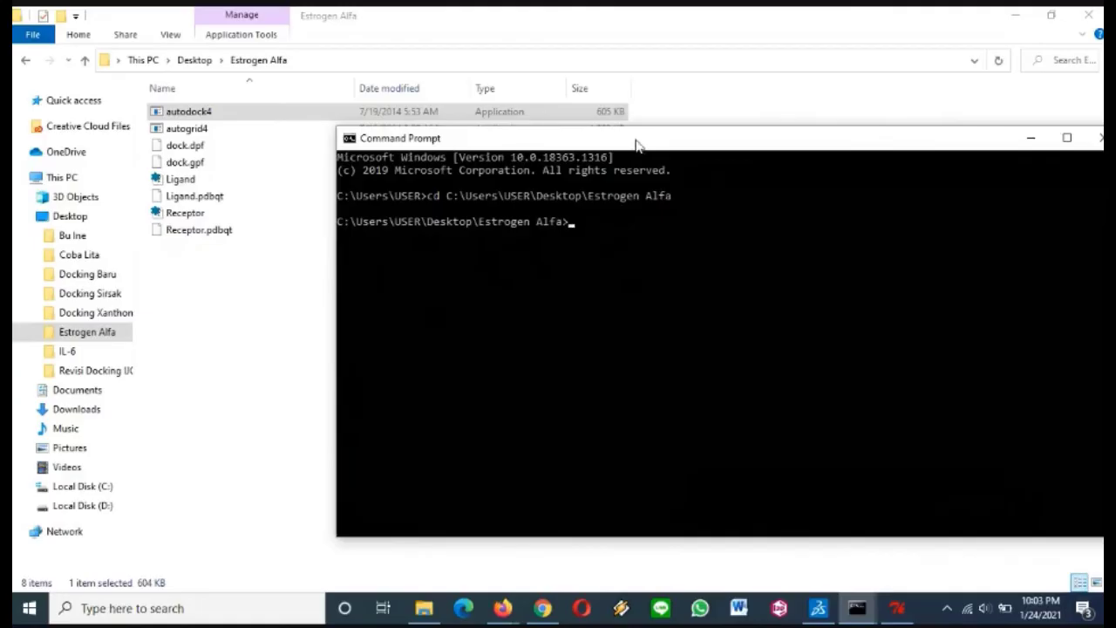
# Run the grid calculation with the command autogrid4 -p dock.gpf -l dock.glg.
pyautogui.moveTo(638, 143); pyautogui.dragTo(587, 221)
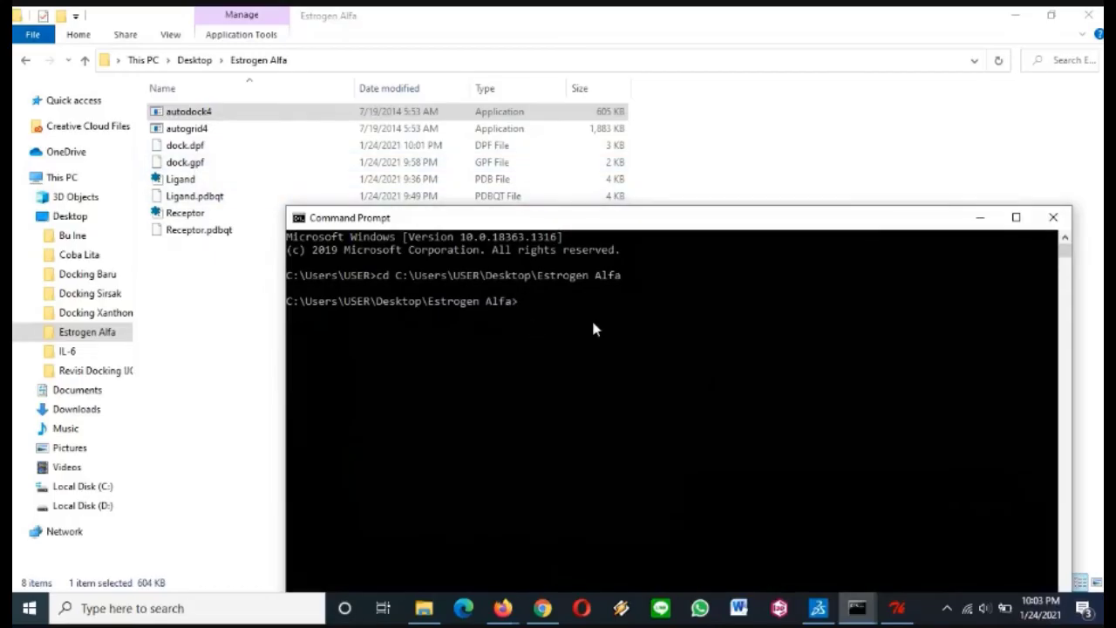
pyautogui.write('autogrid4 -p')
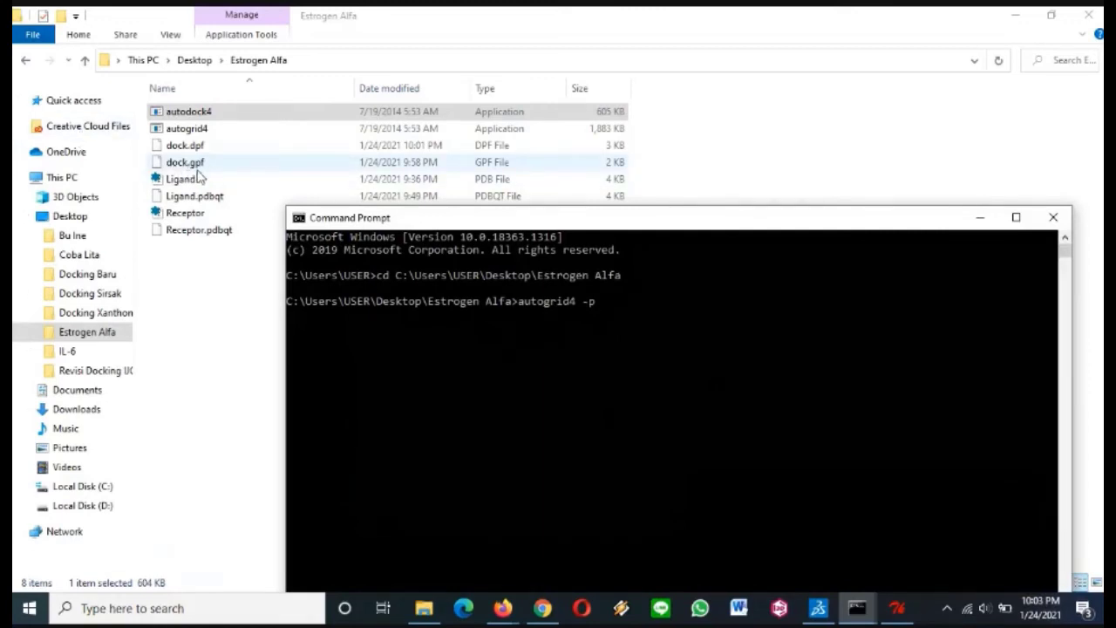
pyautogui.write('dock')
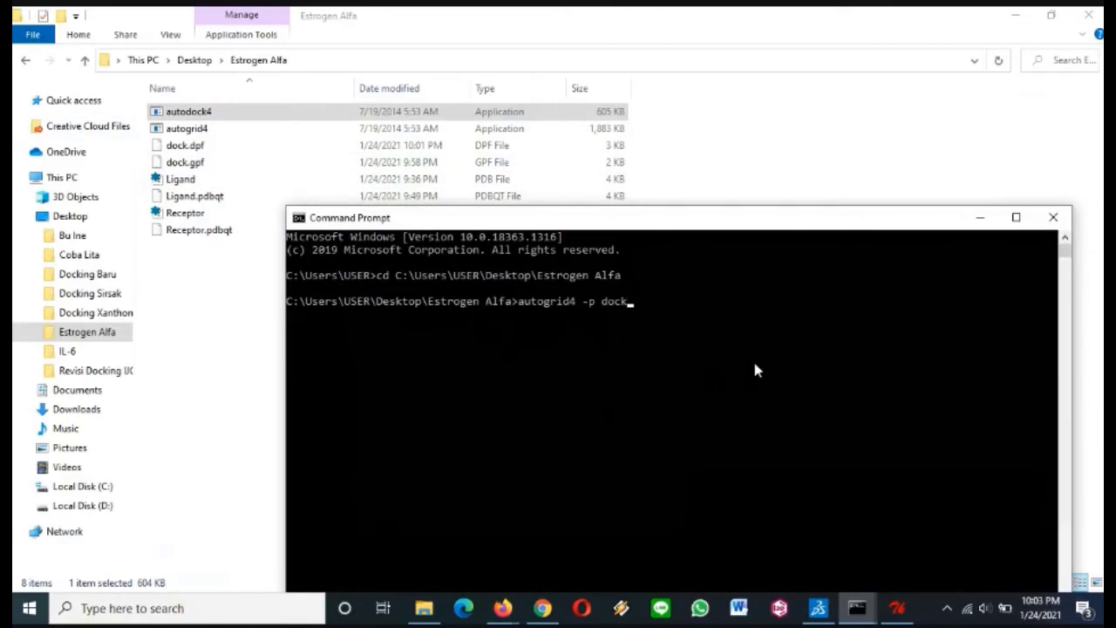
pyautogui.write('.gpf -l')
pyautogui.write('dock.glg')
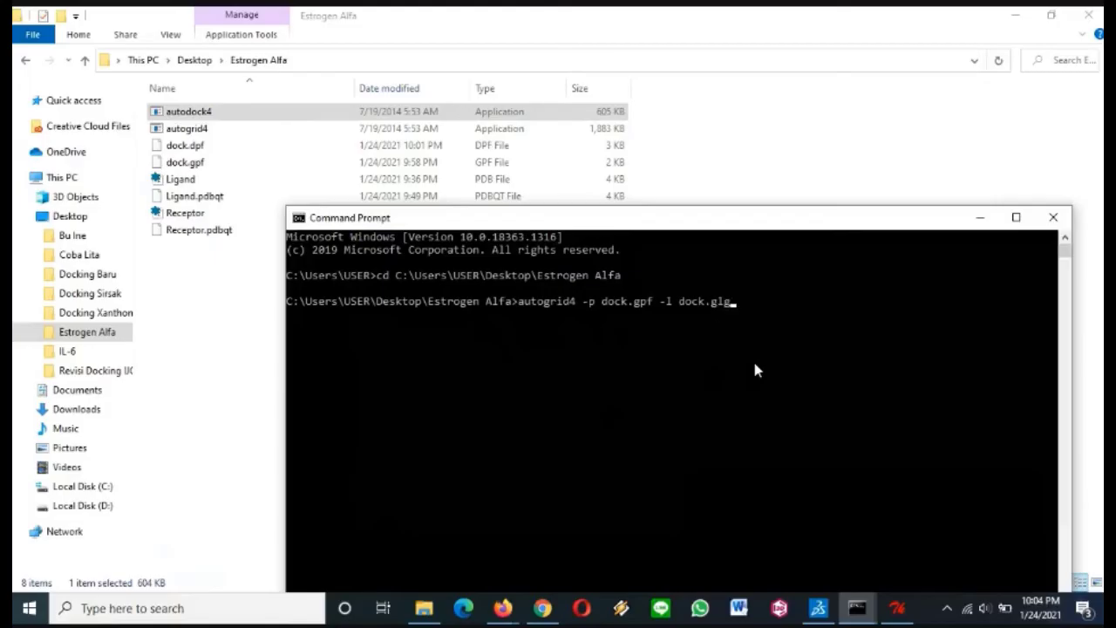
pyautogui.press('Return')
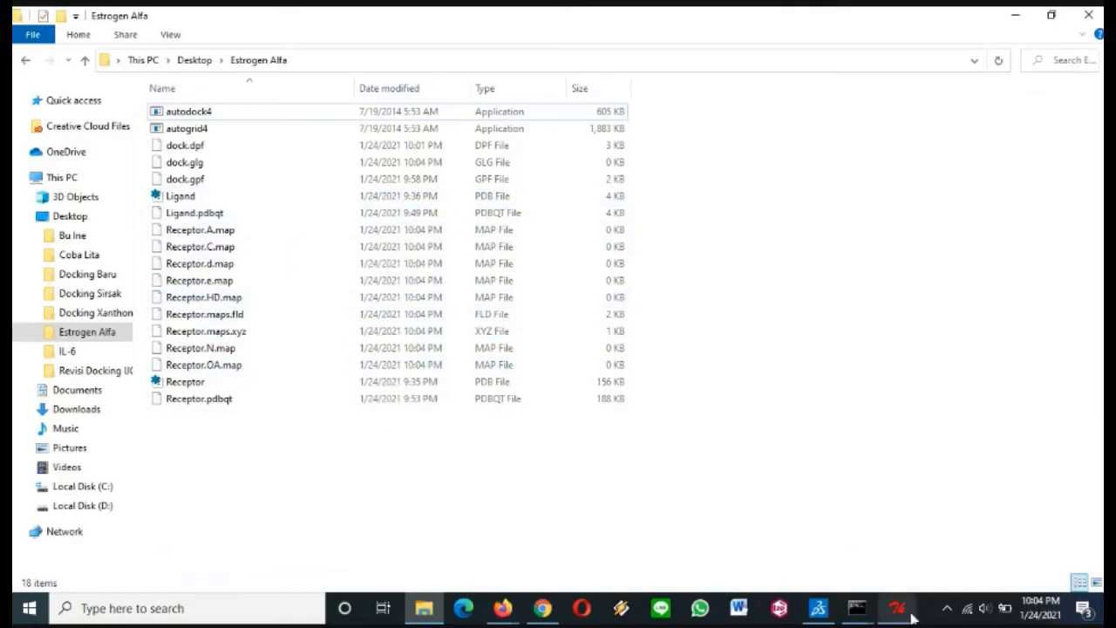
# Return to Command Prompt, move its window clear of the file names and monitor the autogrid4 output until the run ends.
pyautogui.moveTo(857, 611)
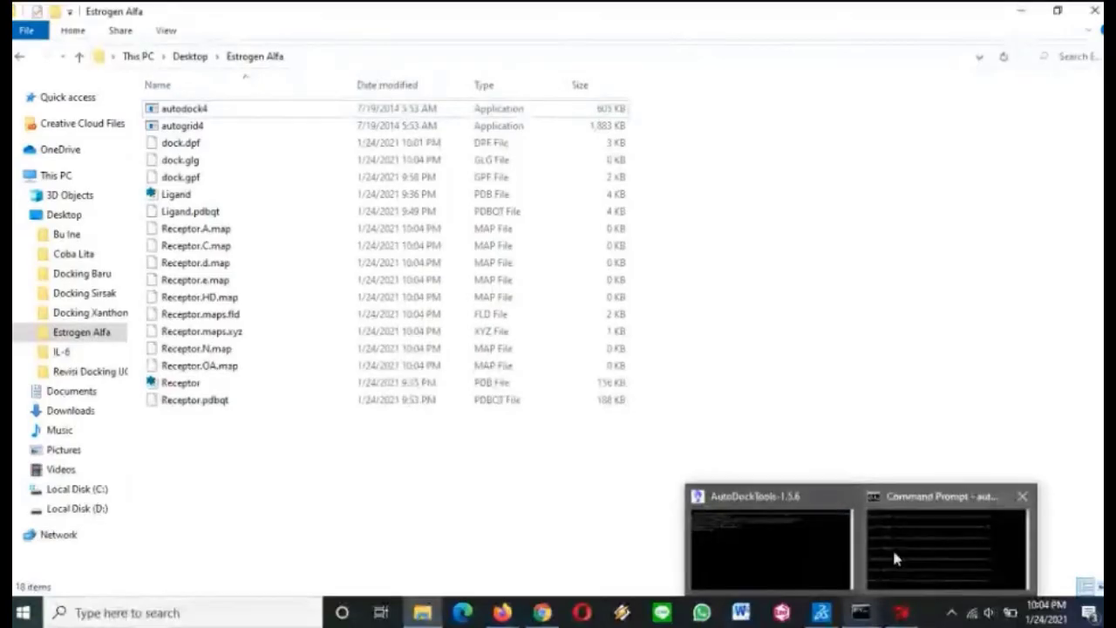
pyautogui.click(894, 556)
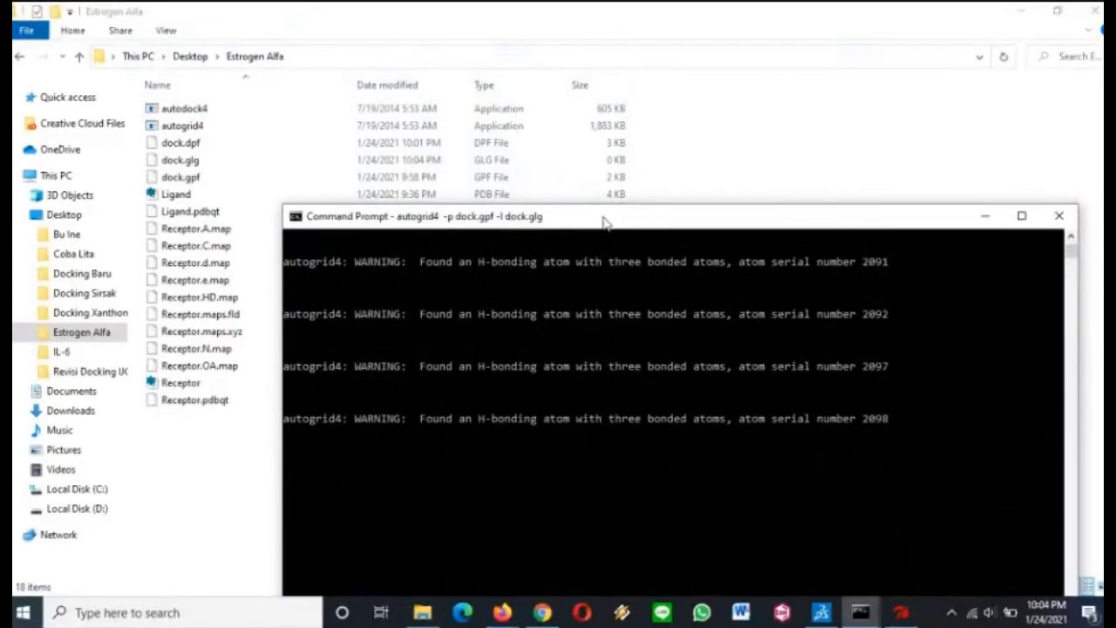
pyautogui.moveTo(599, 222); pyautogui.dragTo(693, 101)
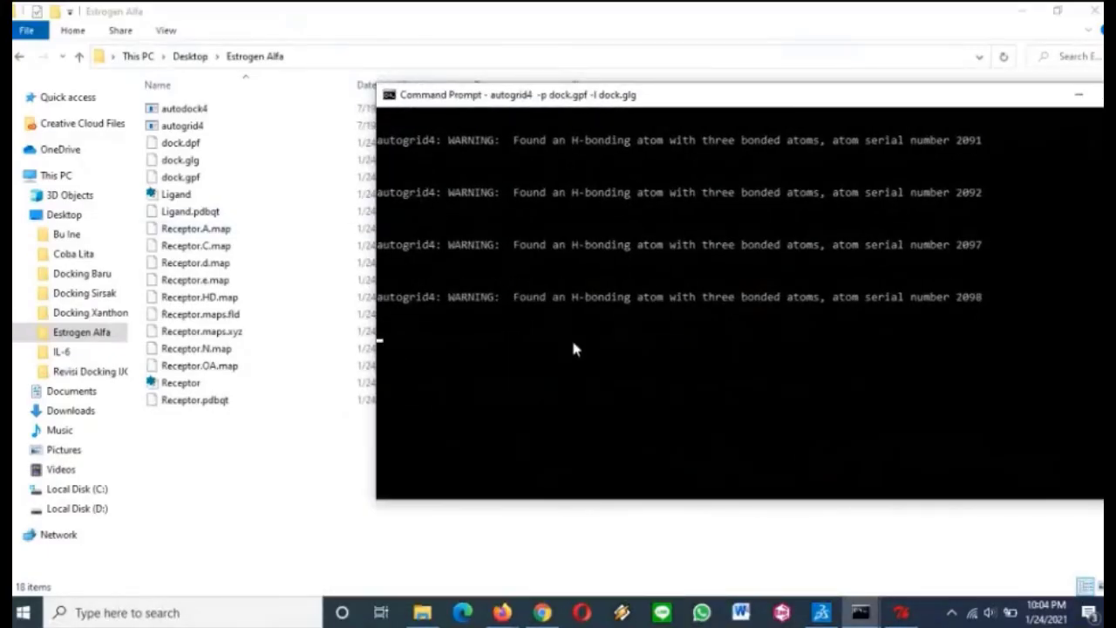
pyautogui.scroll(20, 573, 347)
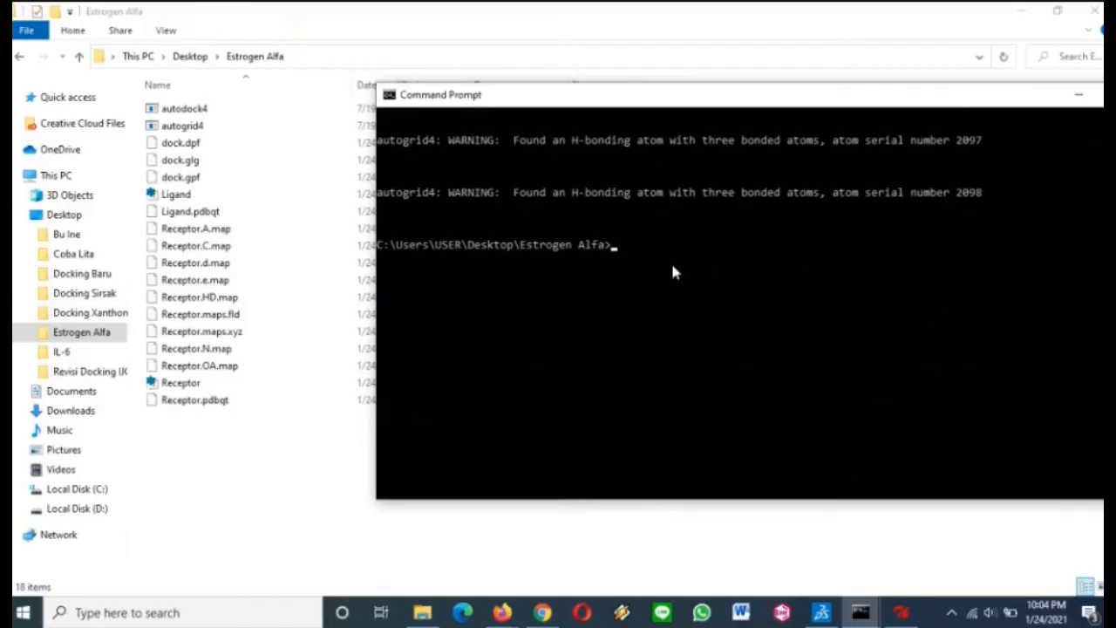
# Start the docking with the command autodock4 -p dock.dpf -l dock.dlg.
pyautogui.write('auto')
pyautogui.write('dock4 -p dock.dpf')
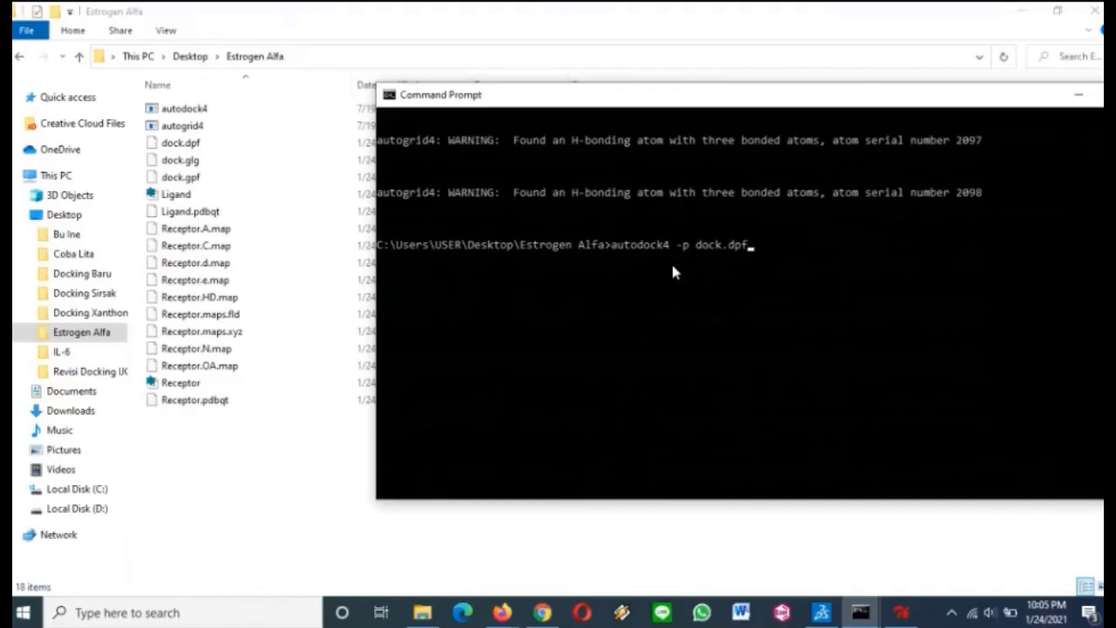
pyautogui.write(' -l doc')
pyautogui.write('k.dlg')
pyautogui.press('Return')
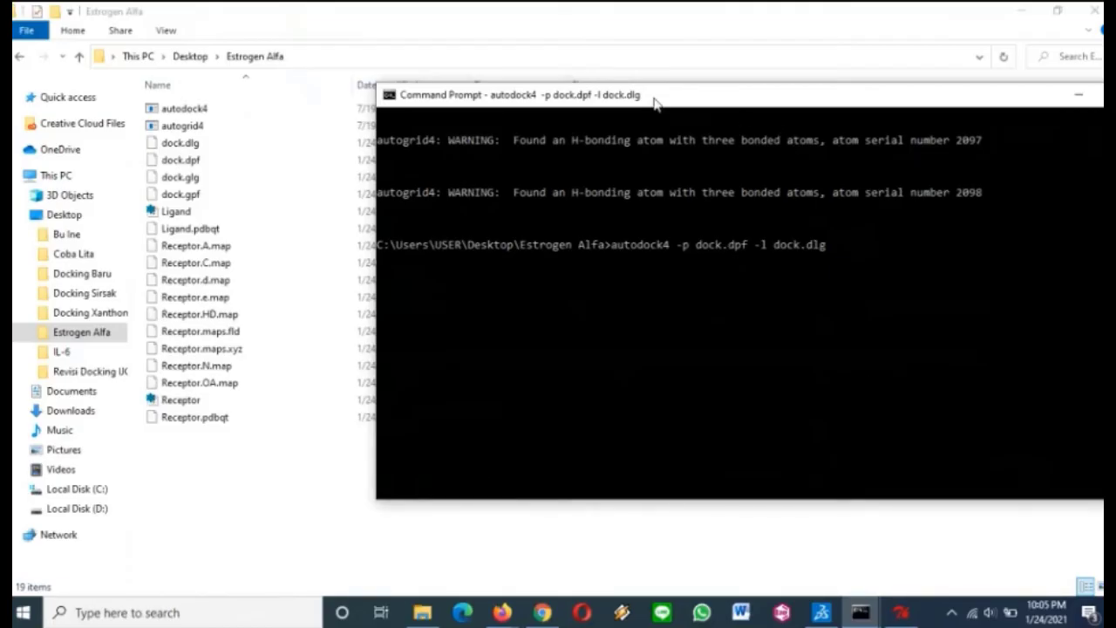
# Check the dock.dlg file's size against the running docking command, refreshing the Estrogen Alfa folder.
pyautogui.click(315, 20)
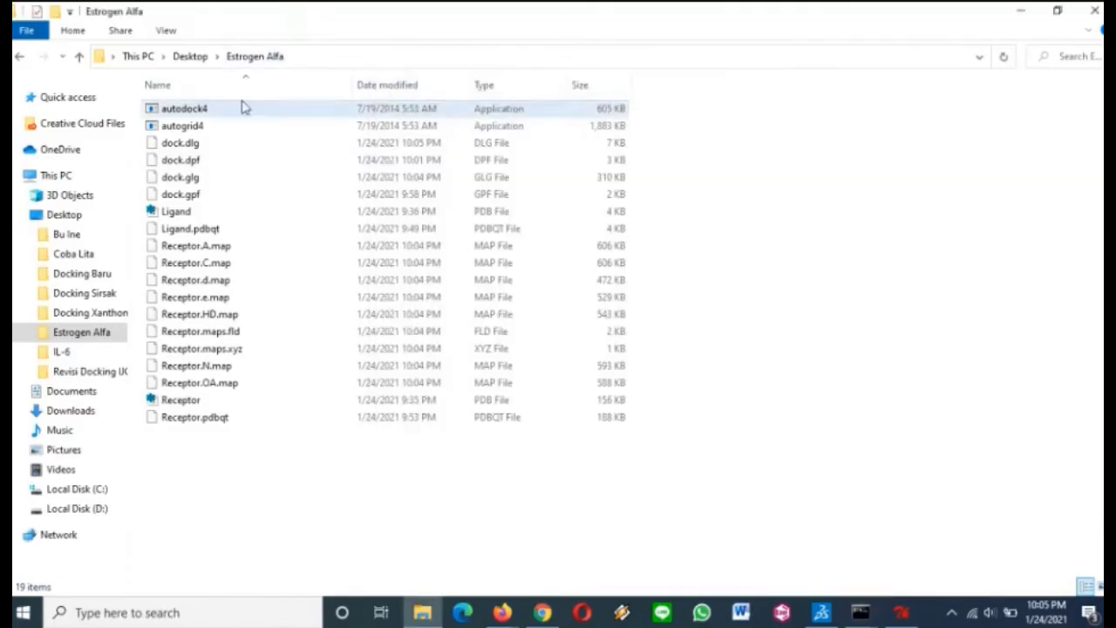
pyautogui.click(222, 148)
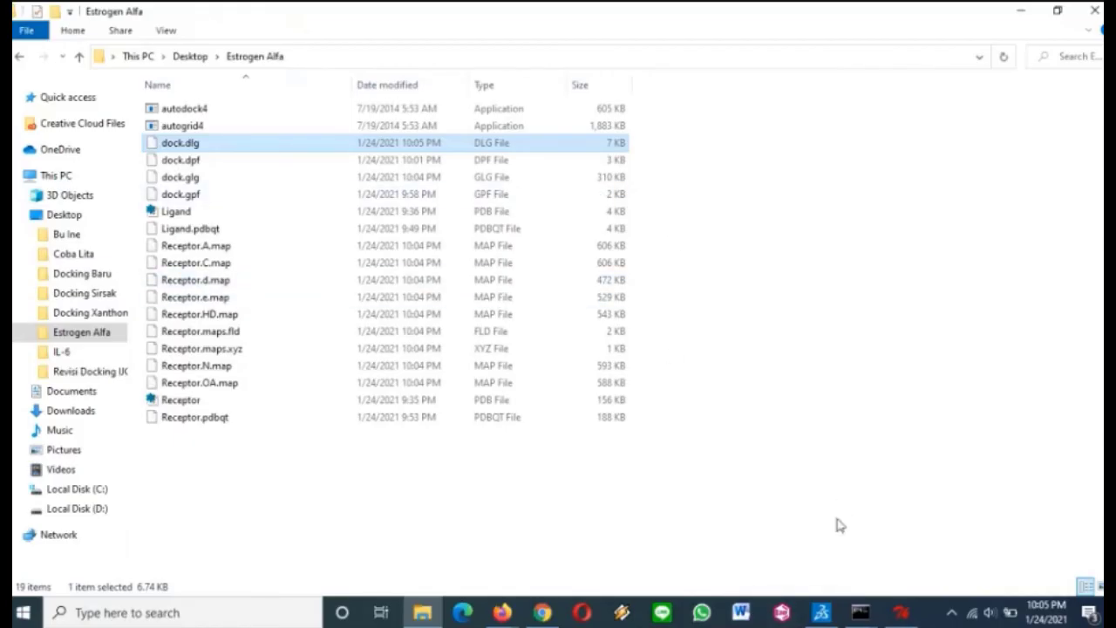
pyautogui.moveTo(877, 627)
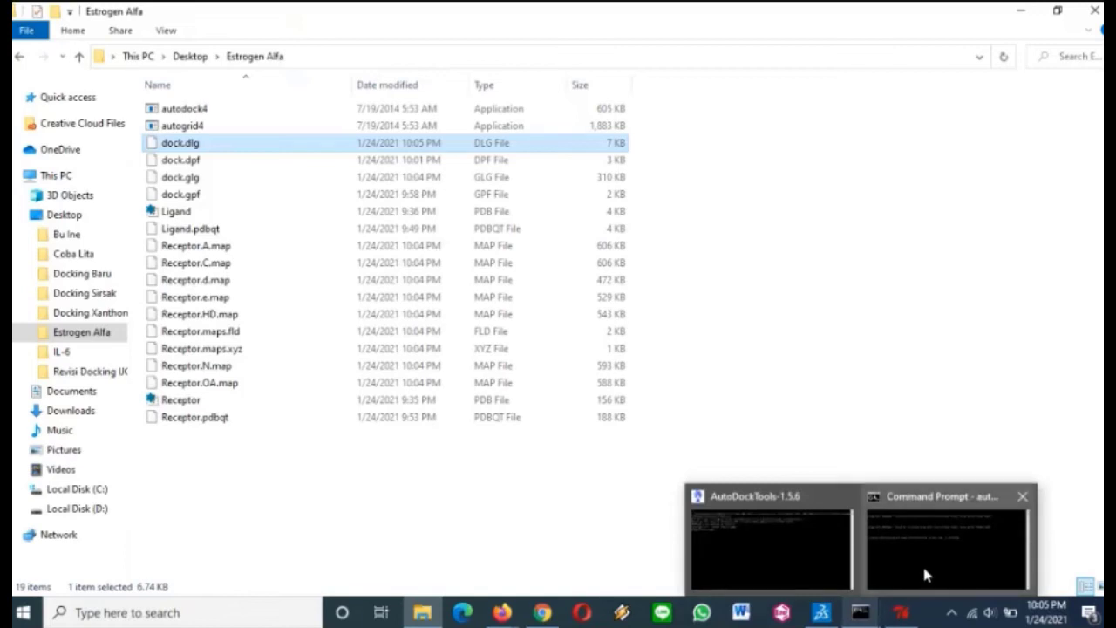
pyautogui.click(926, 574)
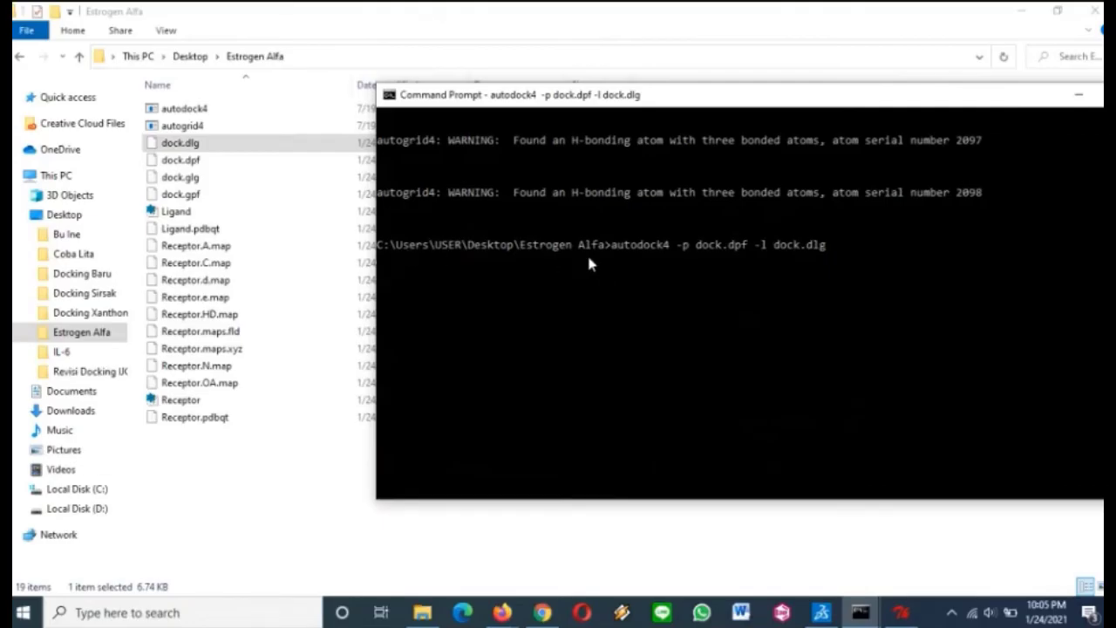
pyautogui.click(496, 20)
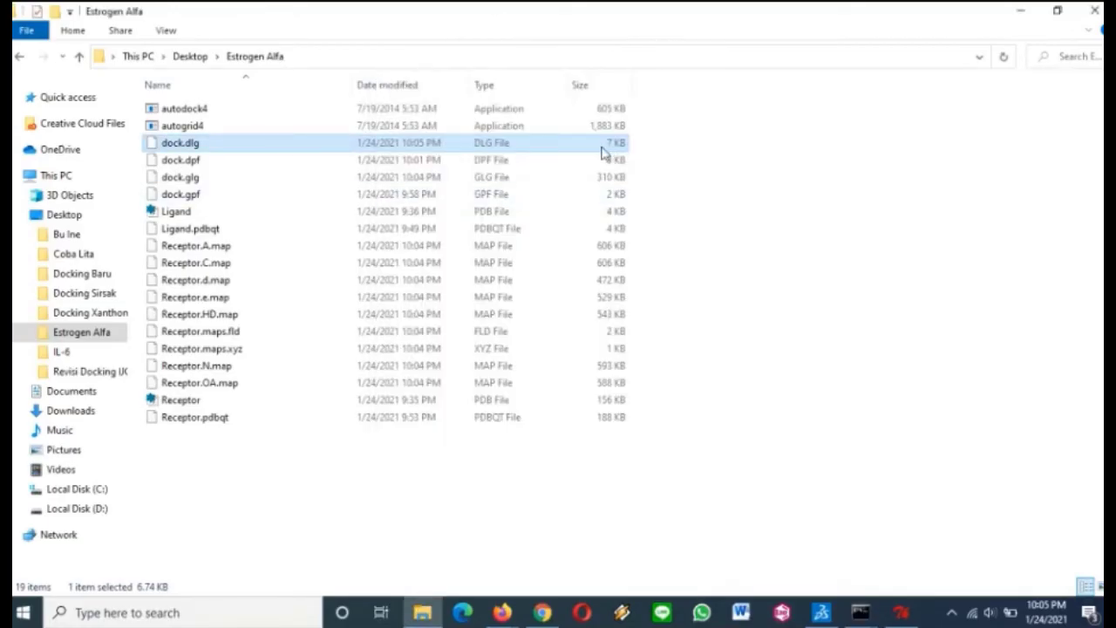
pyautogui.click(1004, 64)
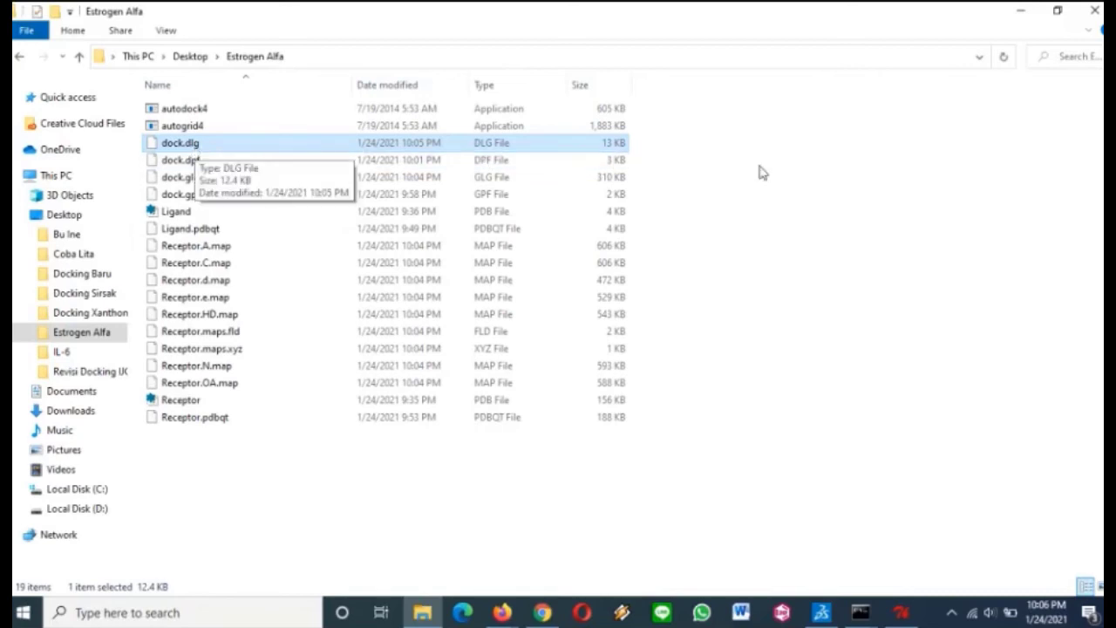
# Return to Command Prompt to monitor the autodock4 run until it ends, and minimize the window.
pyautogui.moveTo(859, 608)
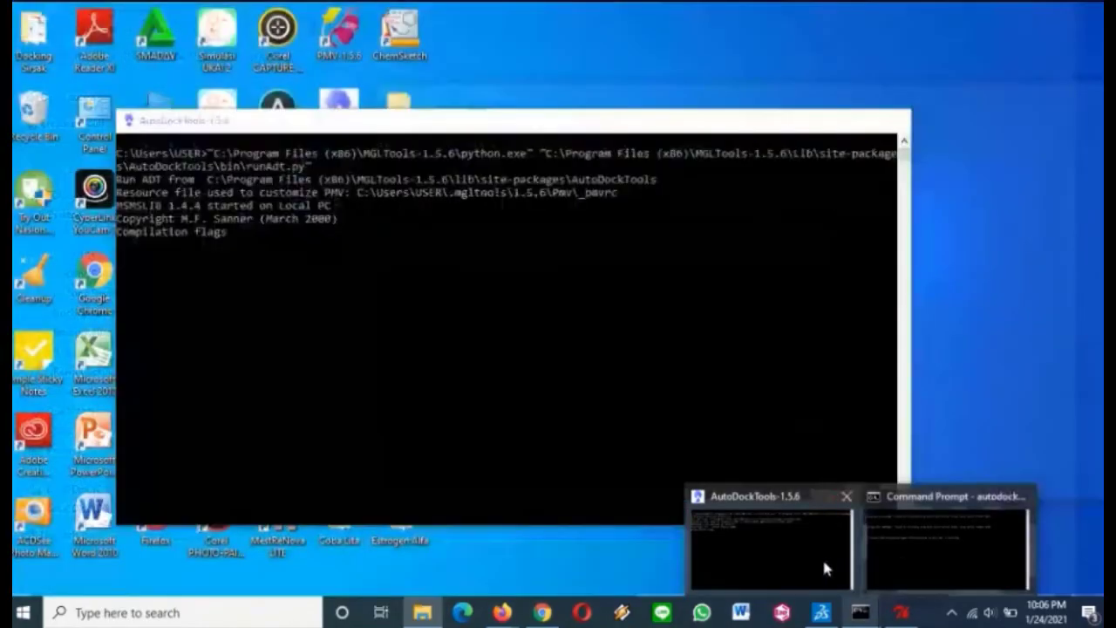
pyautogui.click(902, 560)
pyautogui.moveTo(832, 117); pyautogui.dragTo(837, 55)
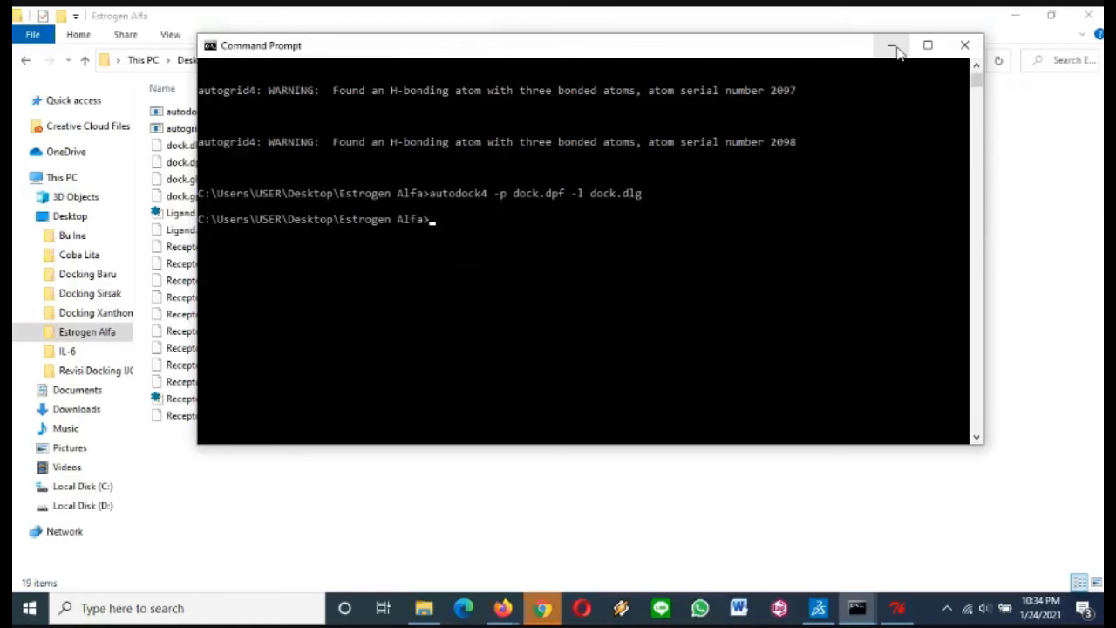
pyautogui.click(897, 50)
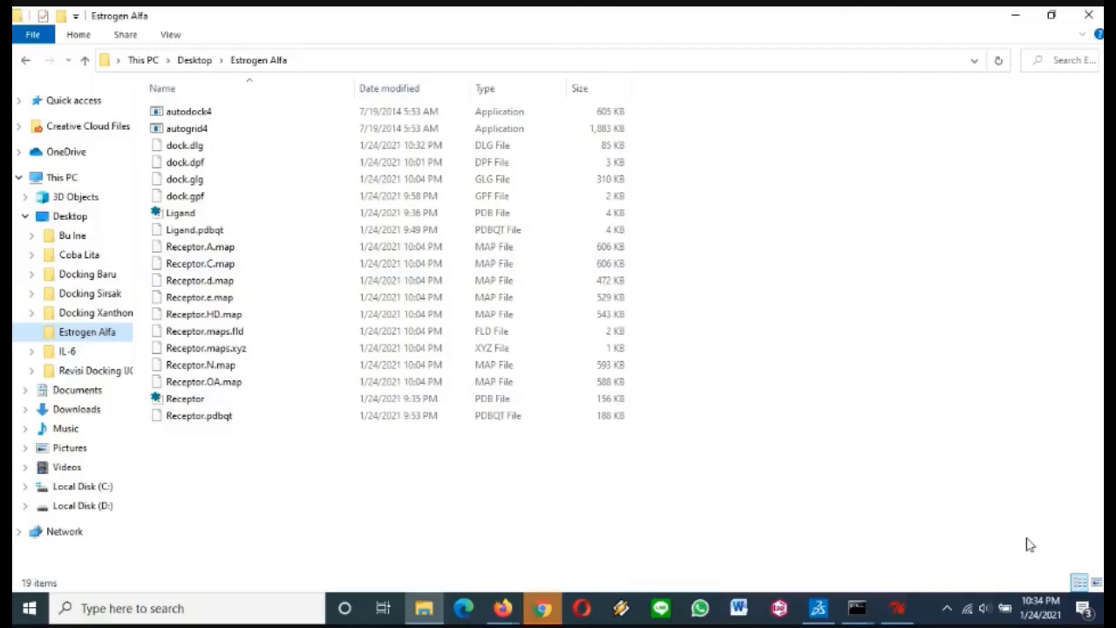
# Launch Notepad and move its empty window clear of the file names in the Estrogen Alfa folder.
pyautogui.click(145, 609)
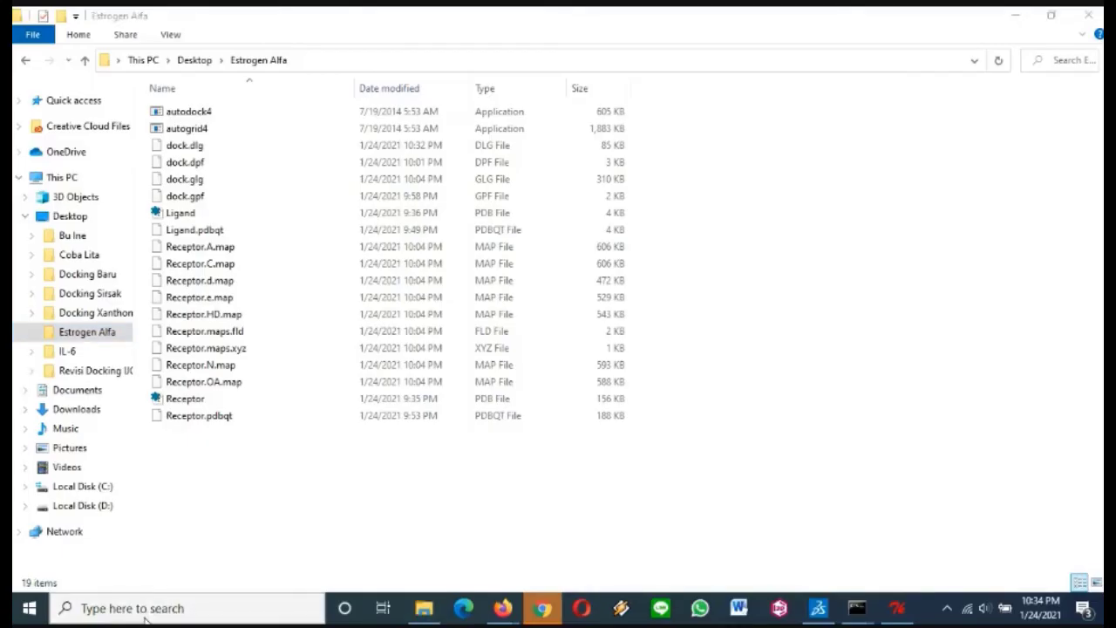
pyautogui.write('notepad')
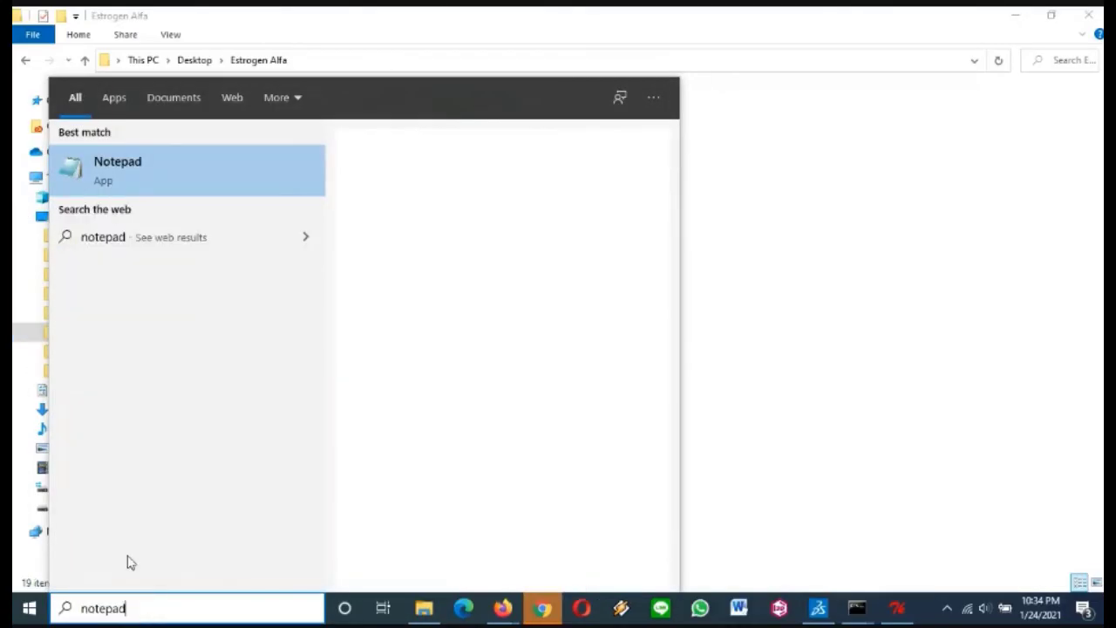
pyautogui.click(139, 186)
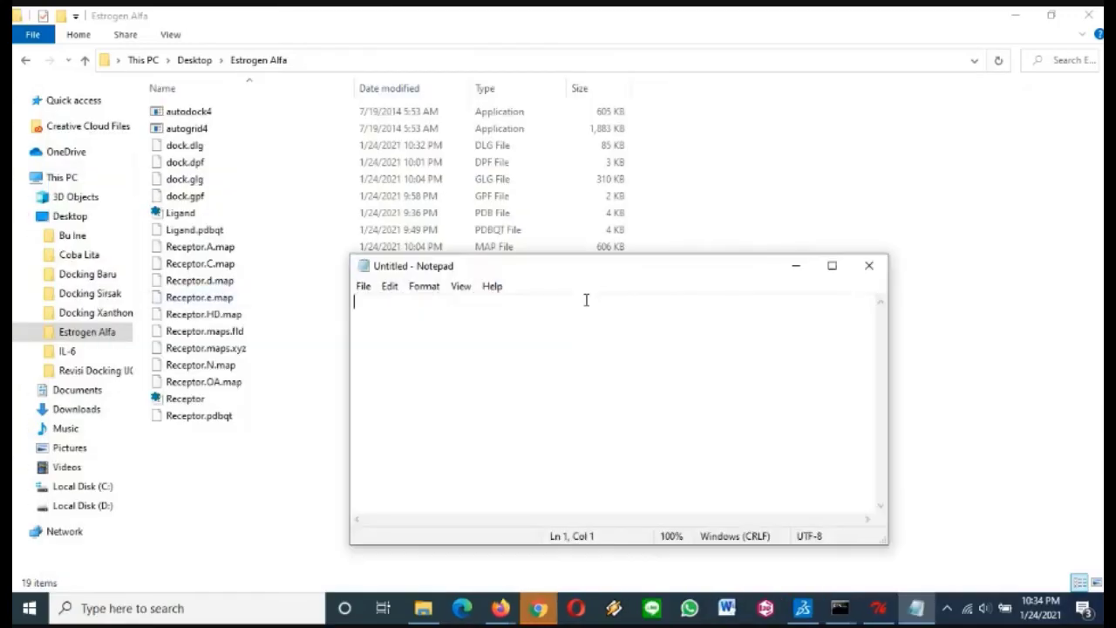
pyautogui.moveTo(650, 274); pyautogui.dragTo(905, 114)
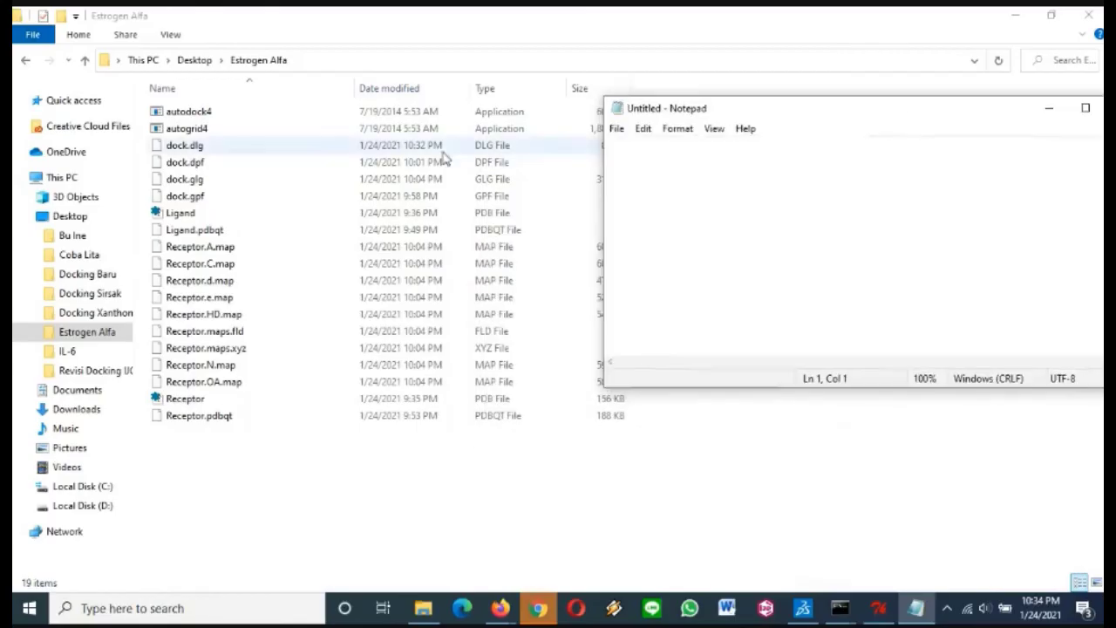
# Shrink the Estrogen Alfa folder window beside Notepad, open dock.dlg in Notepad and maximize the Notepad window.
pyautogui.click(185, 145)
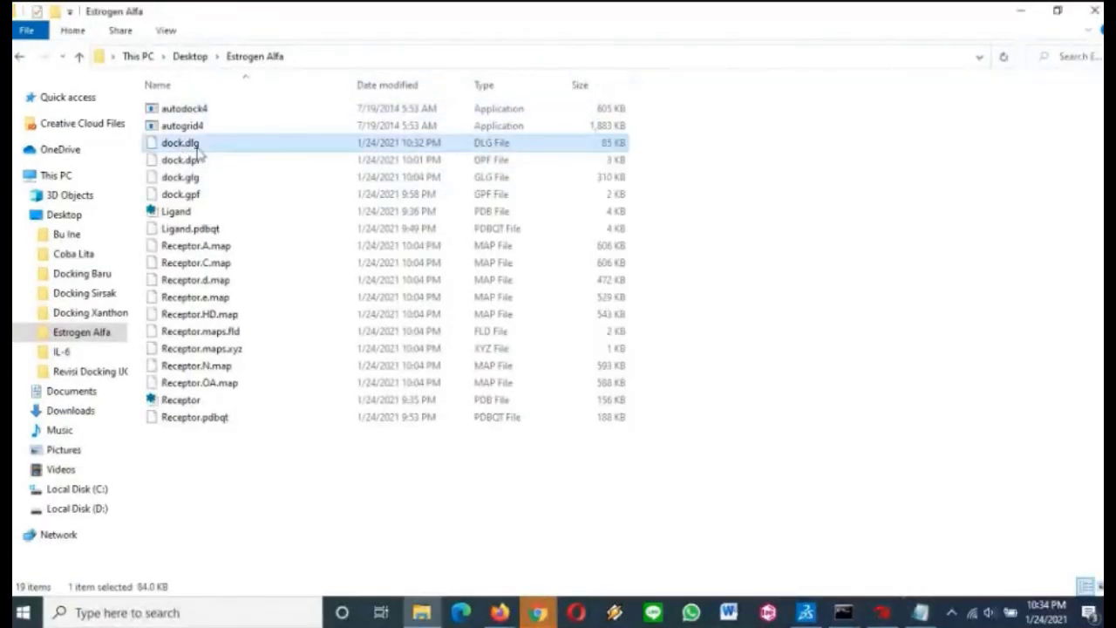
pyautogui.click(1057, 10)
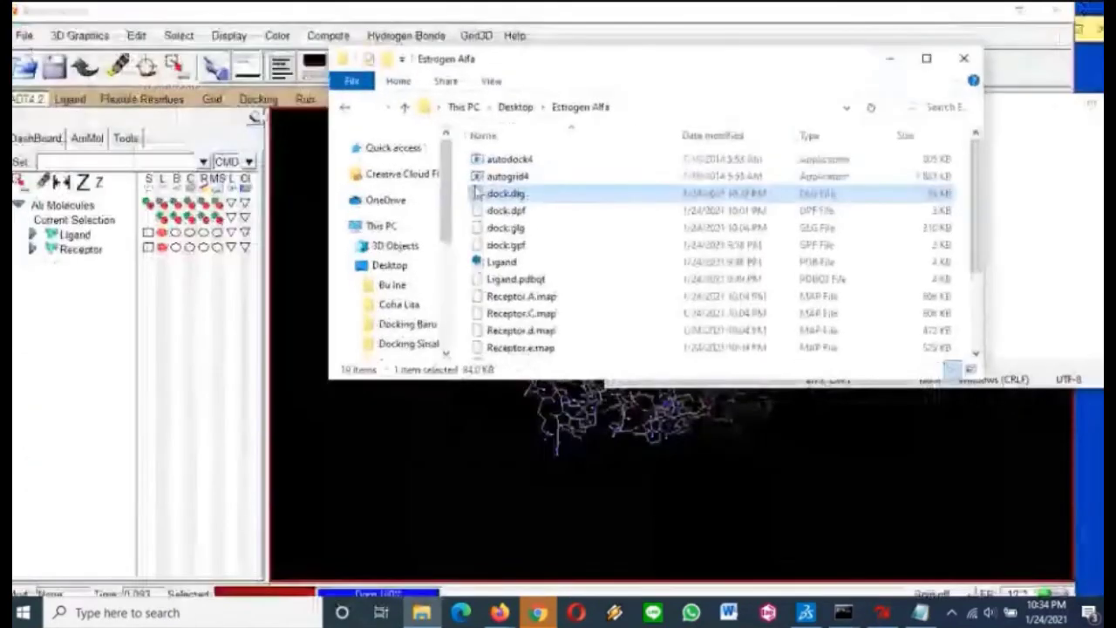
pyautogui.moveTo(617, 68); pyautogui.dragTo(439, 97)
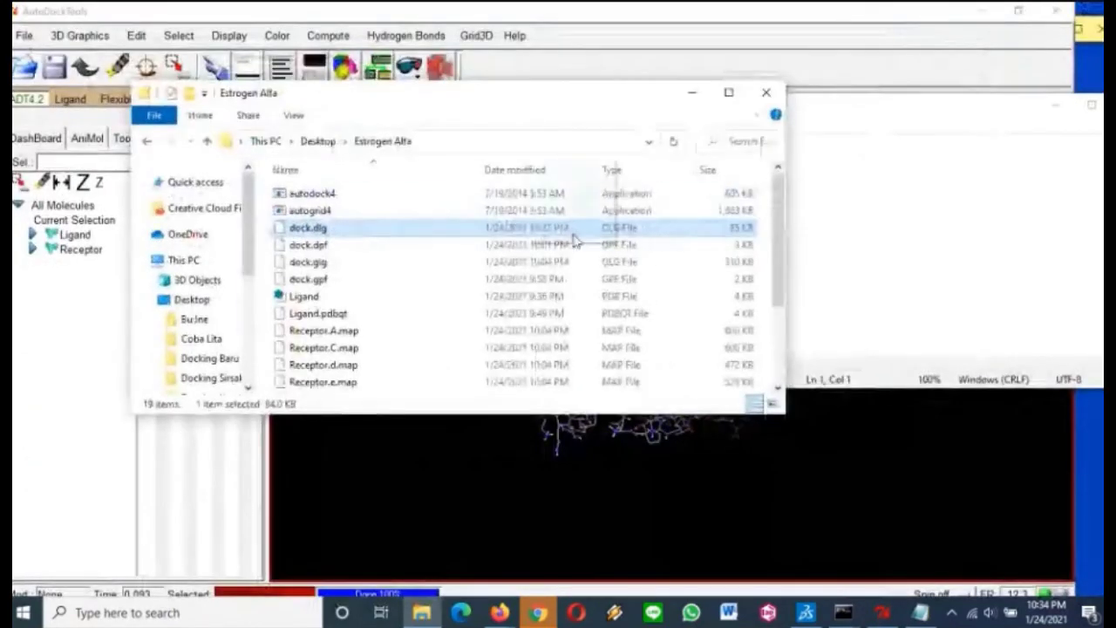
pyautogui.click(1091, 105)
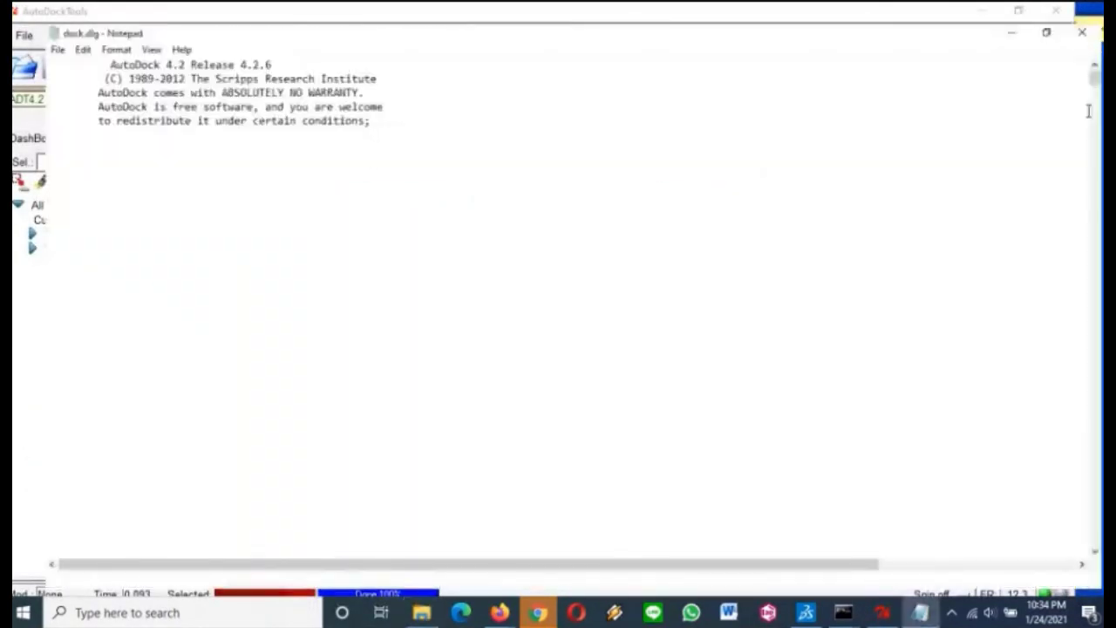
# Find the RMSD TABLE in dock.dlg and examine the Reference RMSD values of all the docking runs.
pyautogui.scroll(-10, 580, 335)
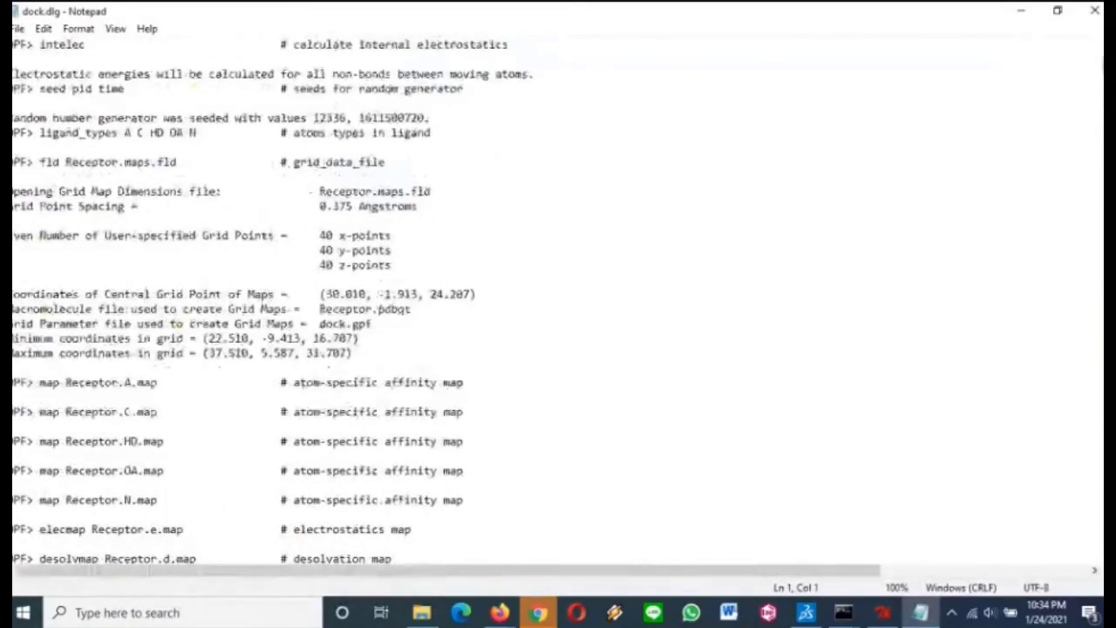
pyautogui.moveTo(1103, 66); pyautogui.dragTo(1103, 475)
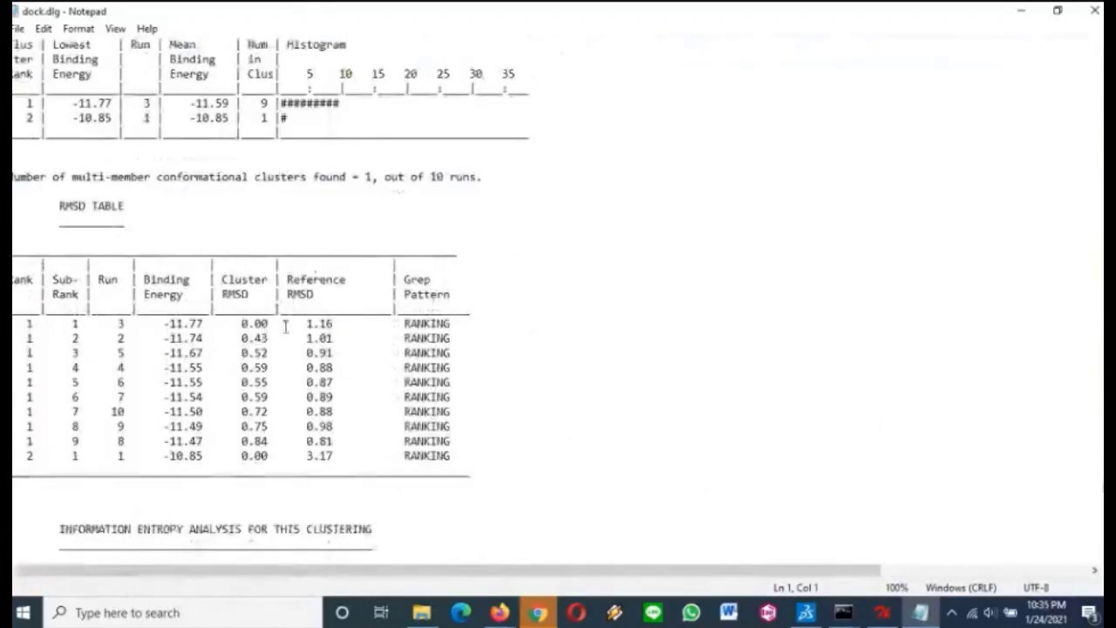
pyautogui.click(336, 458)
pyautogui.moveTo(335, 458); pyautogui.dragTo(301, 341)
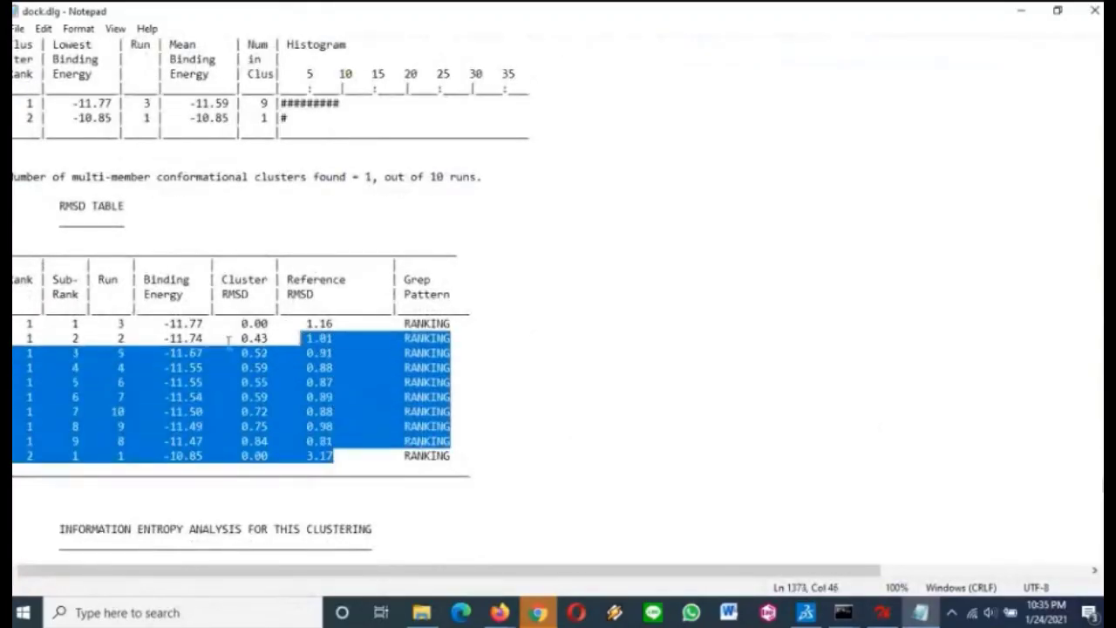
pyautogui.click(31, 465)
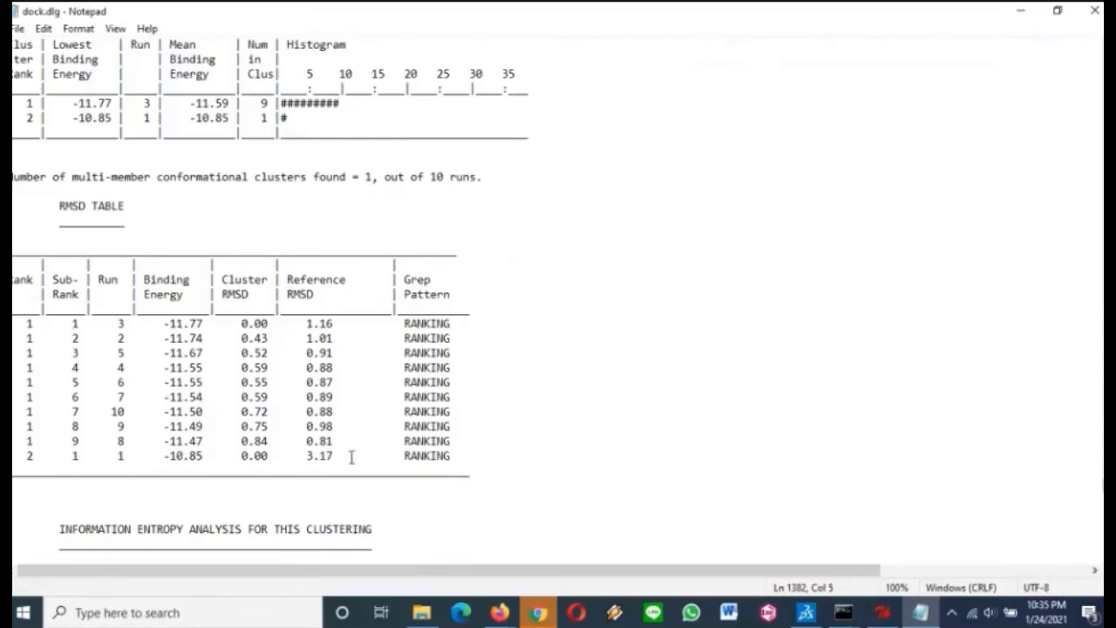
pyautogui.moveTo(351, 459); pyautogui.dragTo(303, 324)
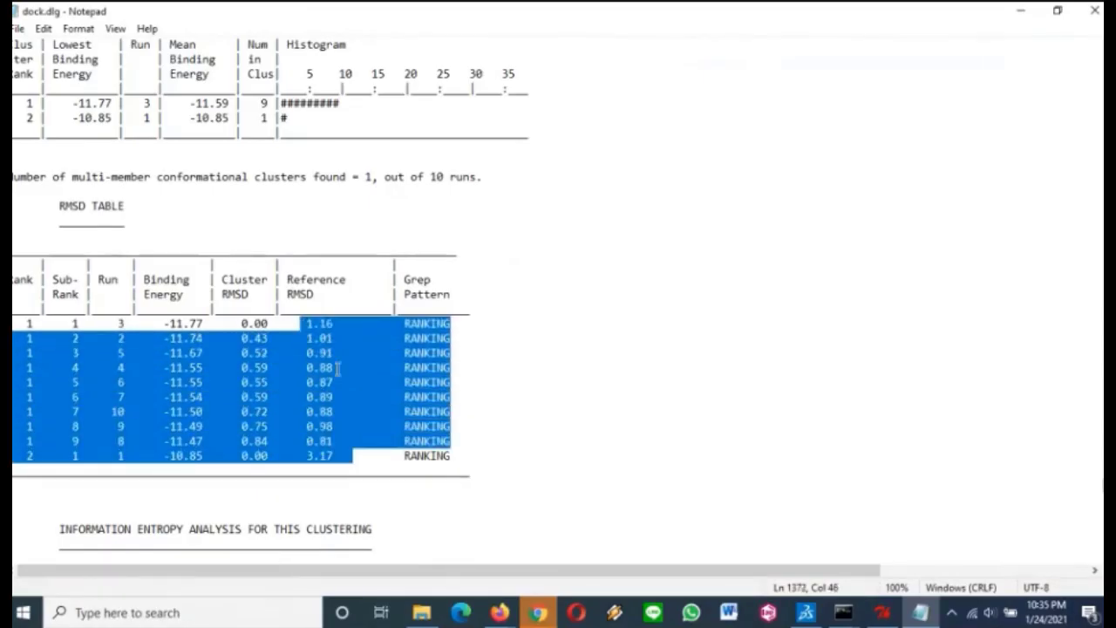
pyautogui.click(341, 443)
pyautogui.click(341, 455)
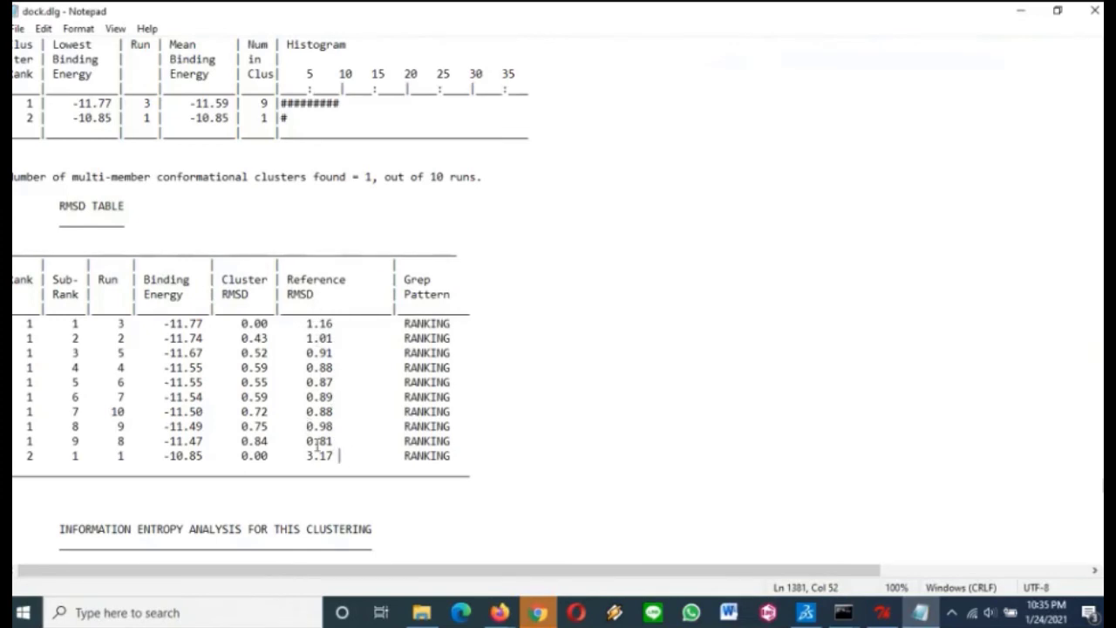
# Highlight the Reference RMSD value in the rank 2 row of the RMSD TABLE to examine it.
pyautogui.moveTo(334, 455); pyautogui.dragTo(299, 456)
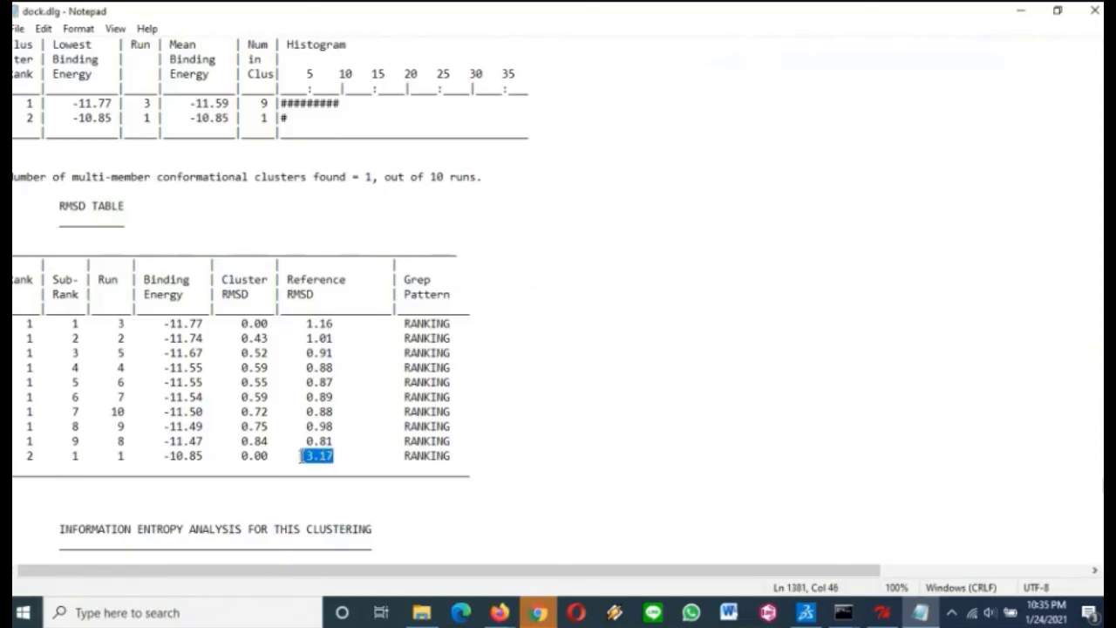
pyautogui.click(340, 454)
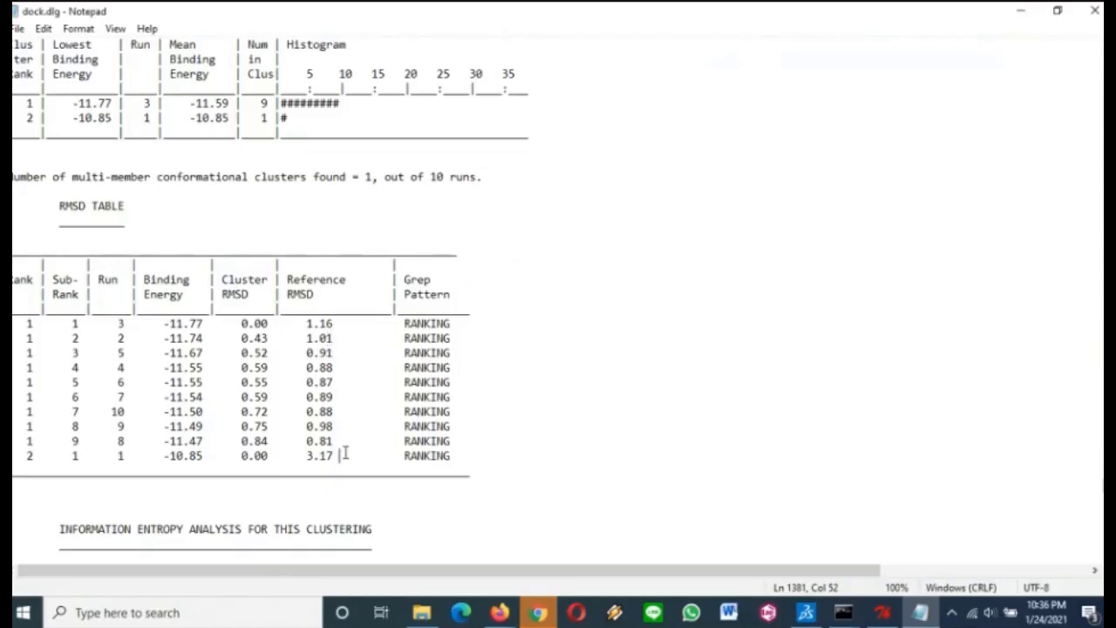
pyautogui.moveTo(345, 453); pyautogui.dragTo(305, 460)
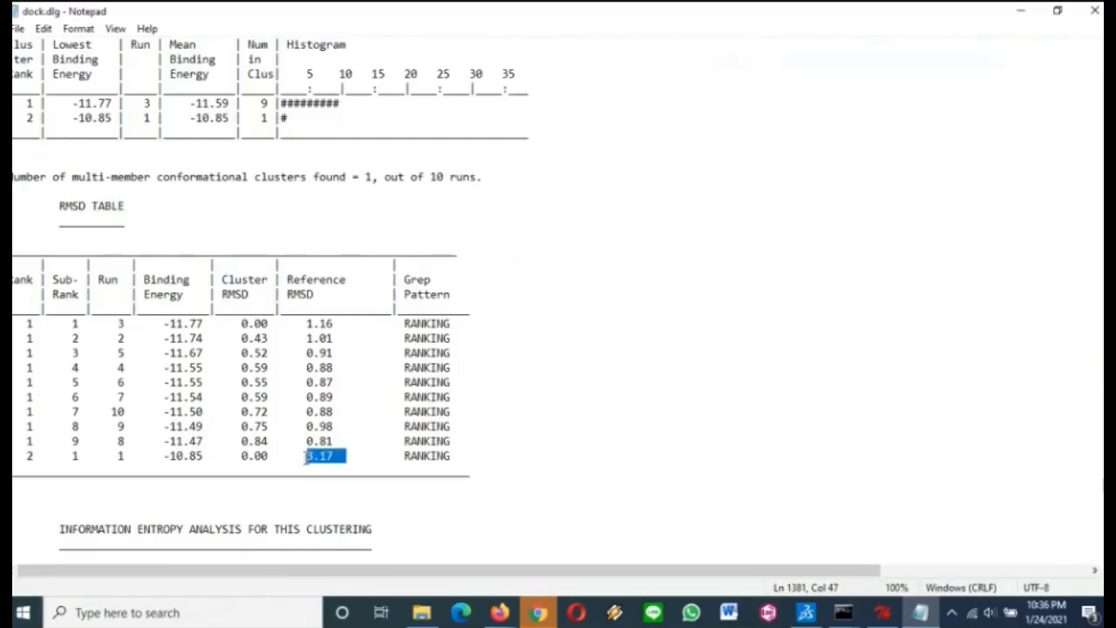
pyautogui.click(364, 458)
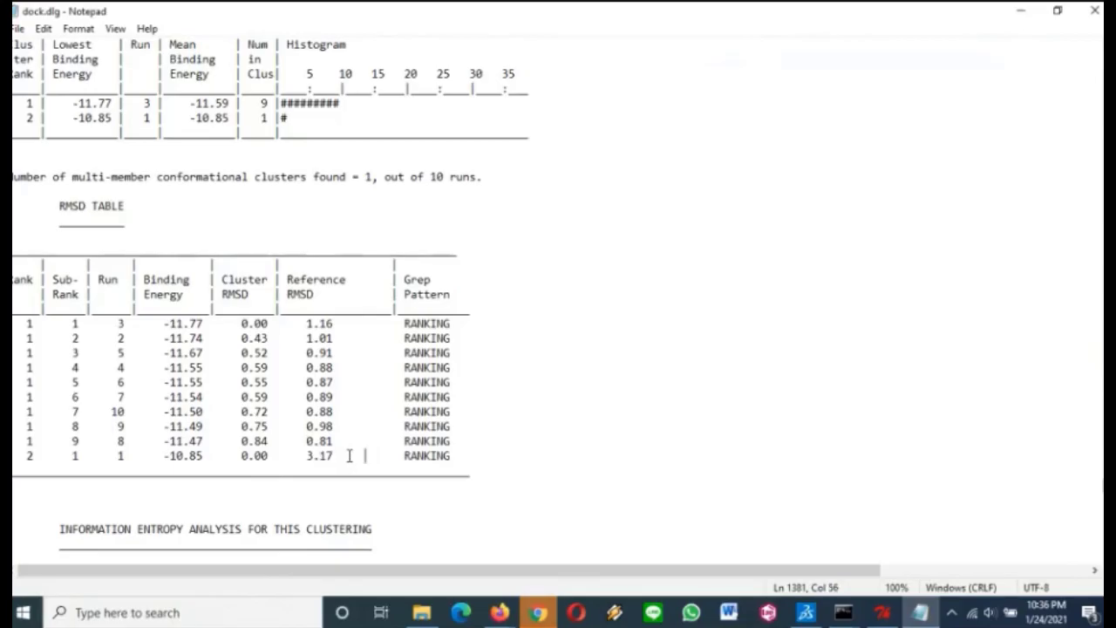